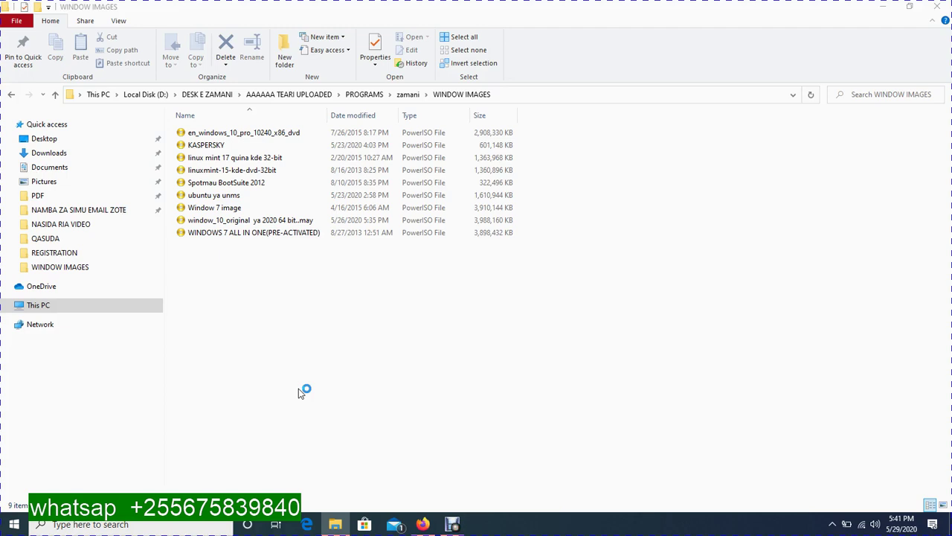
- Look over the operating system and utility disc image files in the WINDOW IMAGES folder
left_click(214, 145)
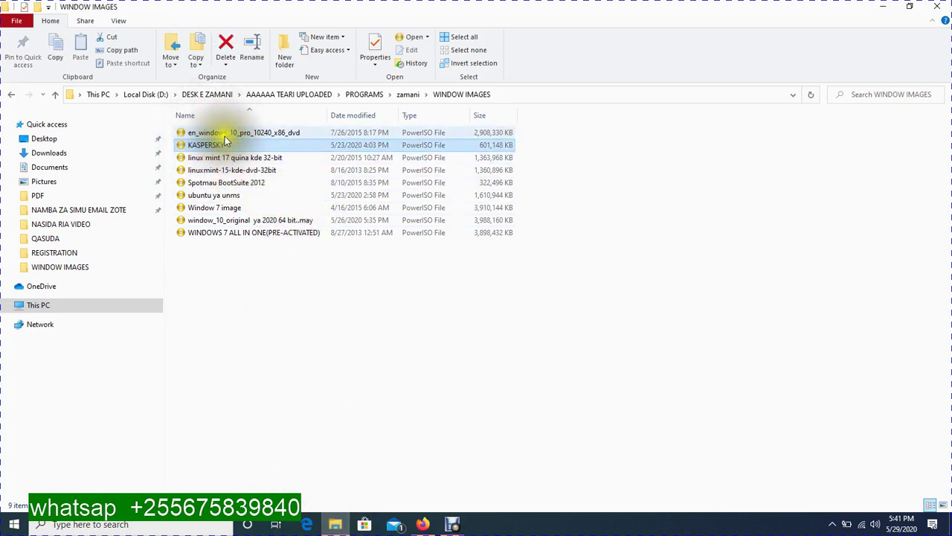
left_click(227, 208)
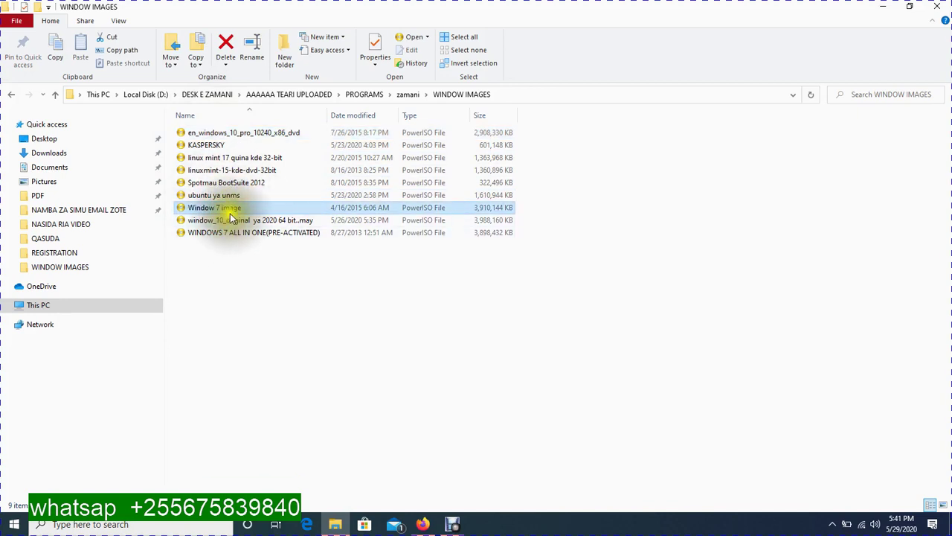
left_click(232, 195)
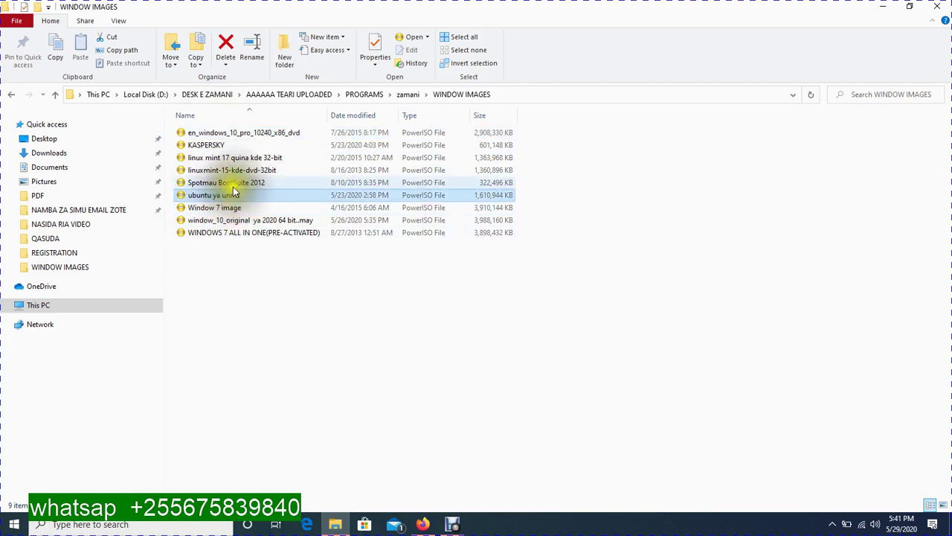
left_click(244, 253)
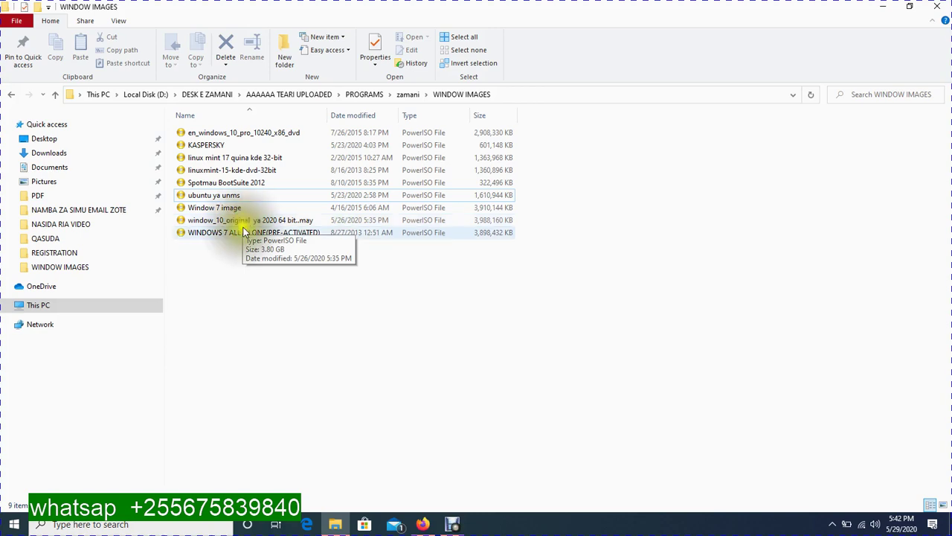
left_click(245, 282)
left_click(219, 132)
left_click(227, 254)
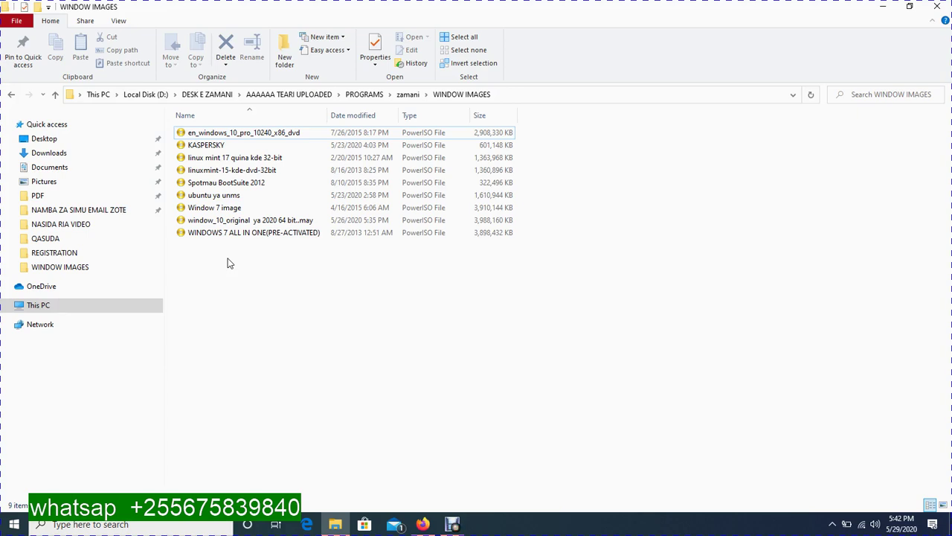
left_click(213, 210)
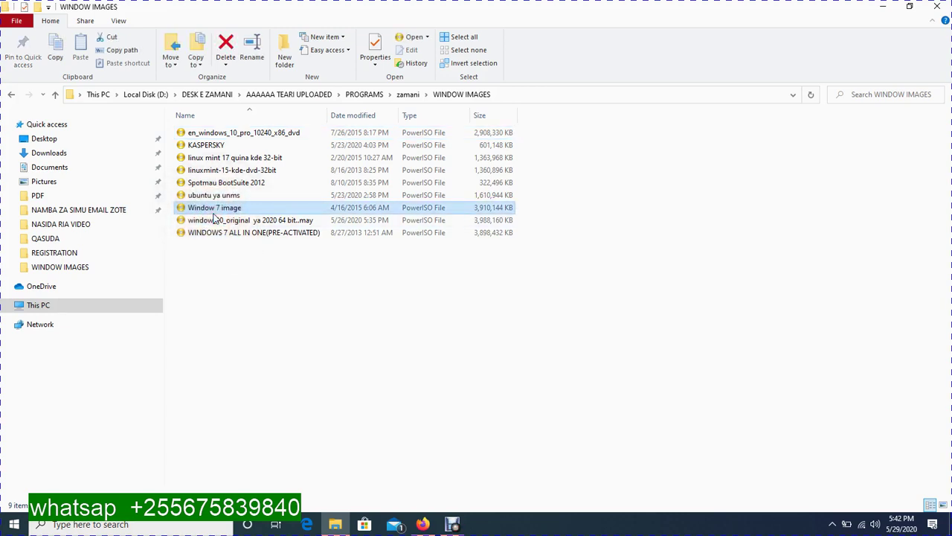
left_click(428, 219)
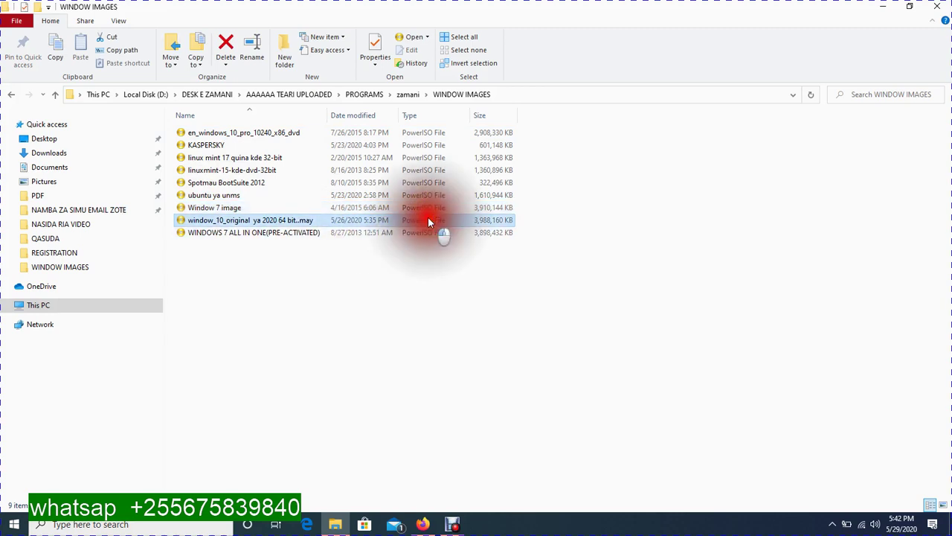
left_click(215, 183)
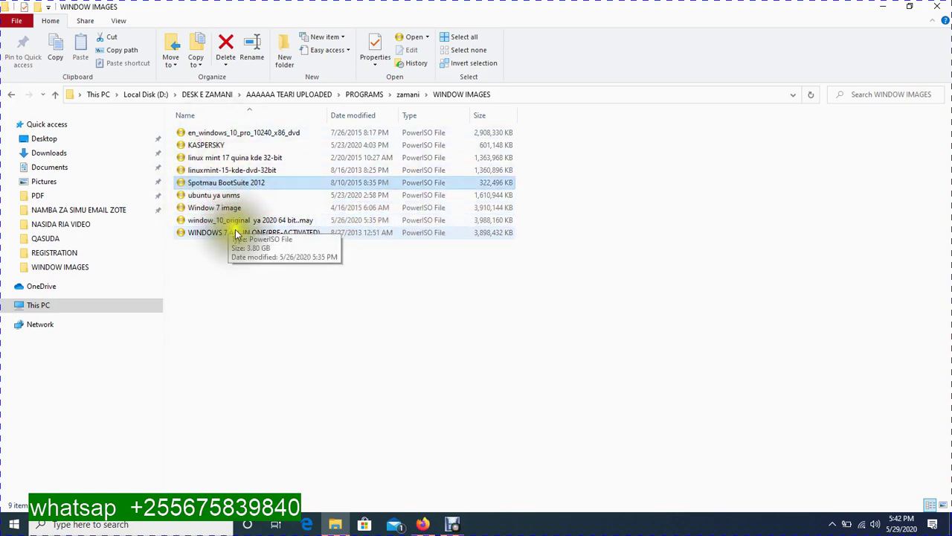
- Switch to Firefox
left_click(423, 523)
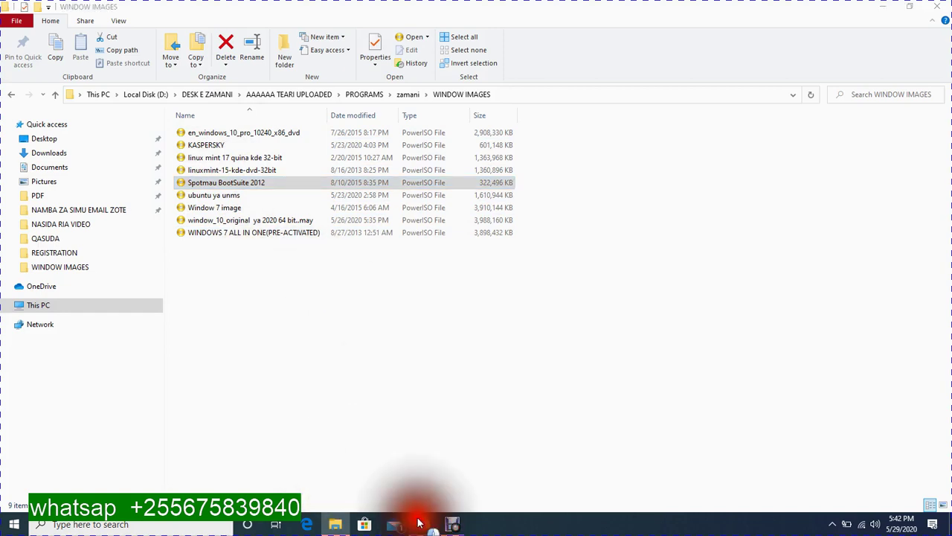
left_click(281, 31)
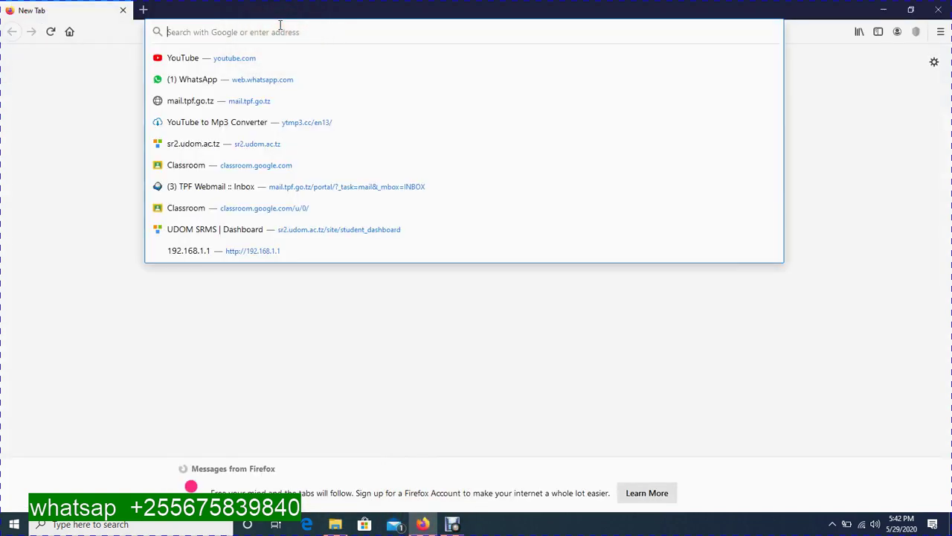
type("d")
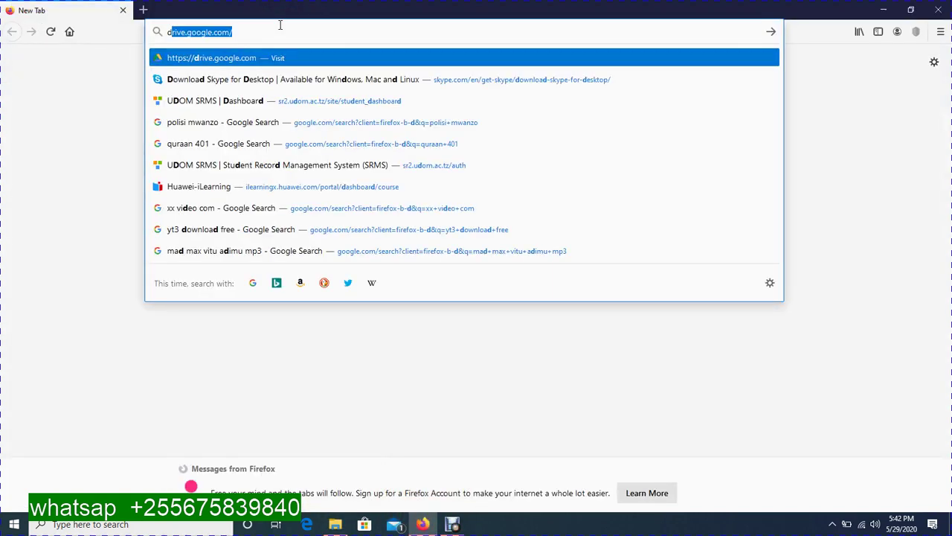
key("BackSpace")
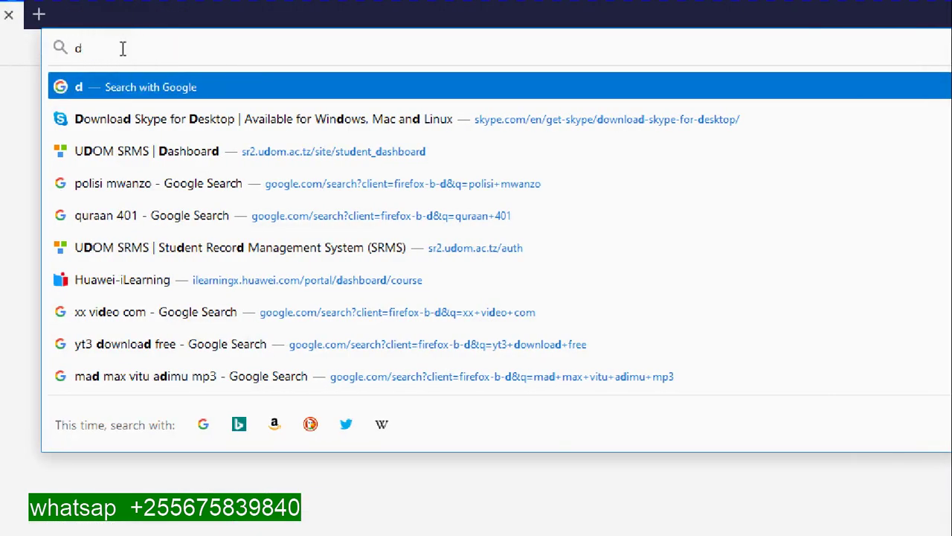
key("BackSpace")
left_click(193, 489)
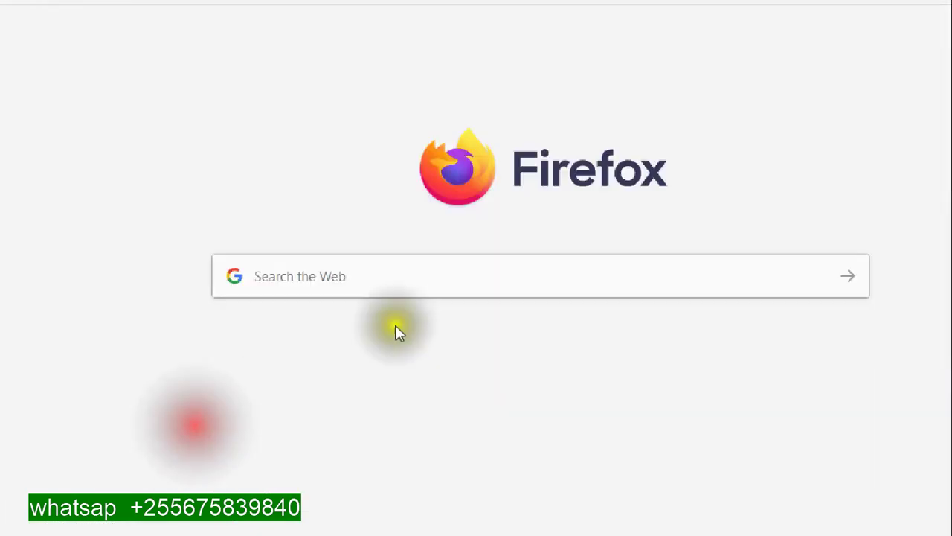
- Search the web for "download ashampoo burning studio 6 free"
left_click(395, 279)
type("download")
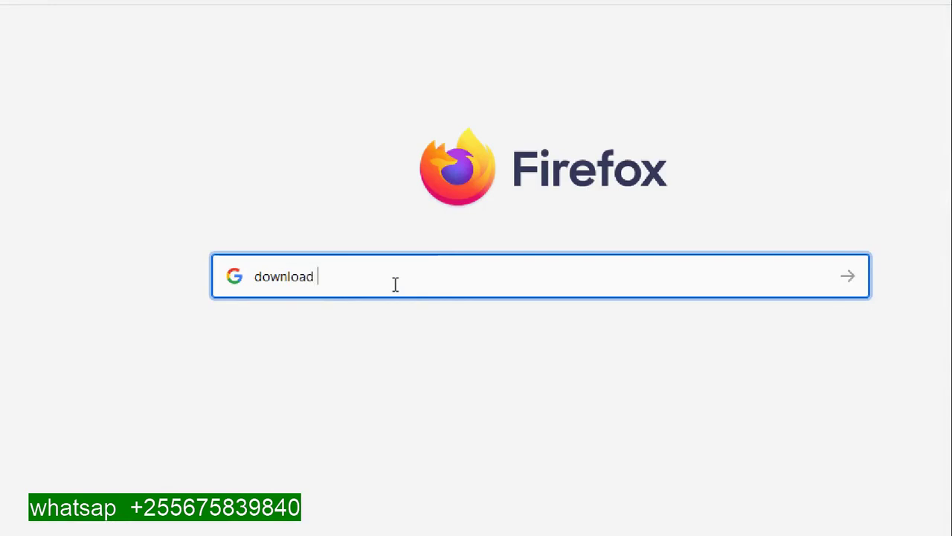
type(" ashampoo bu")
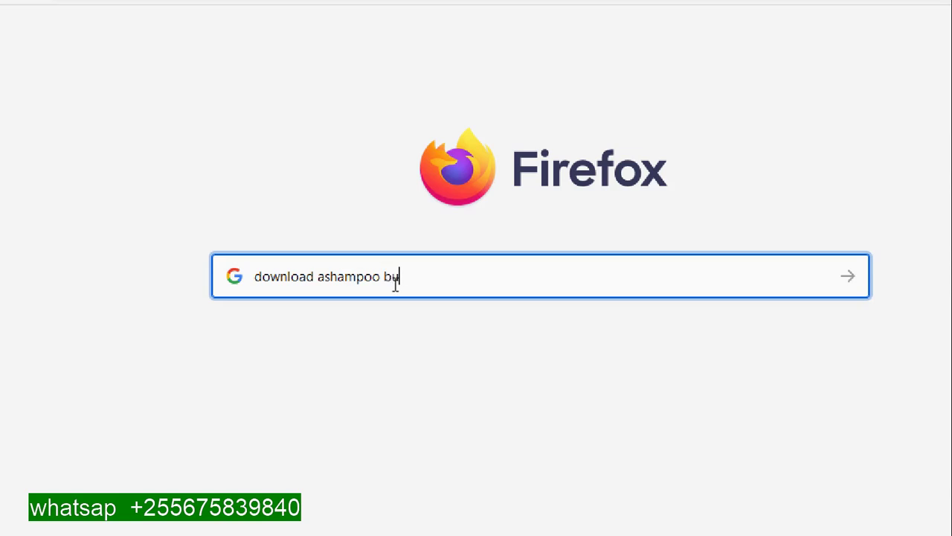
type("rning s")
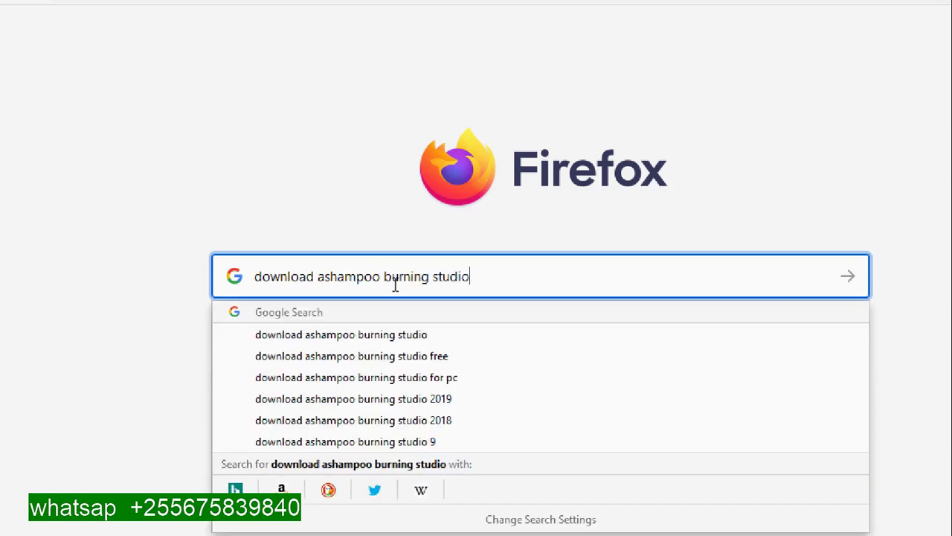
type("tudio version 6")
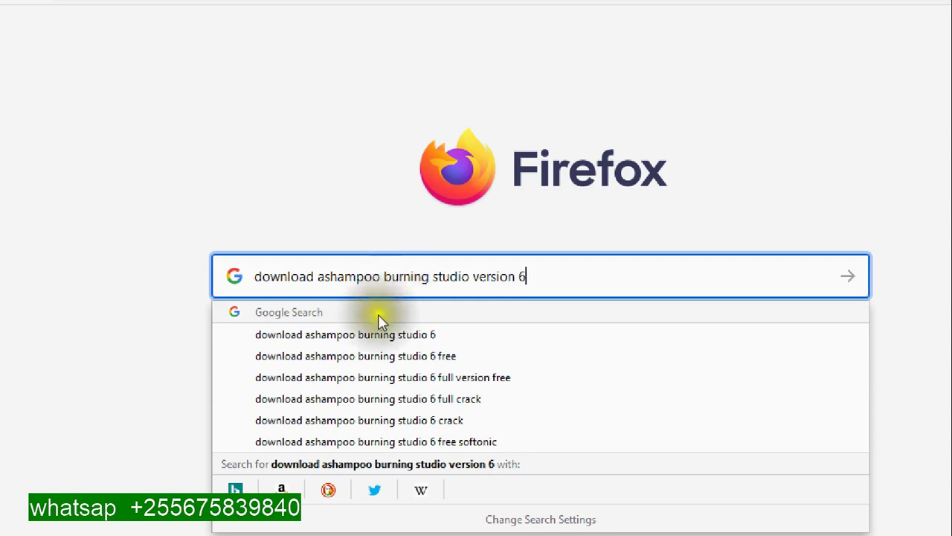
left_click(432, 360)
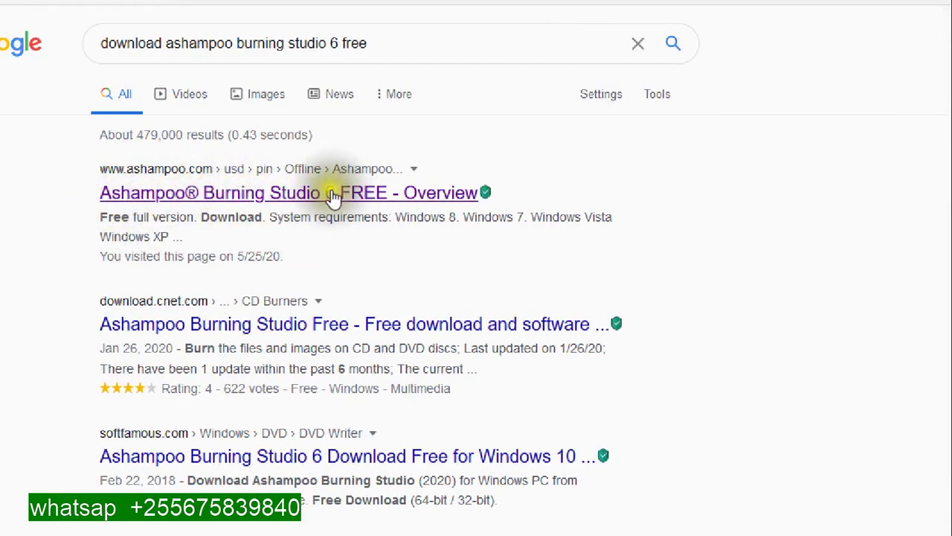
- Open the "Ashampoo Burning Studio 6 FREE - Overview" search result in a new tab and go to that page
scroll(261, 343, "down", 1)
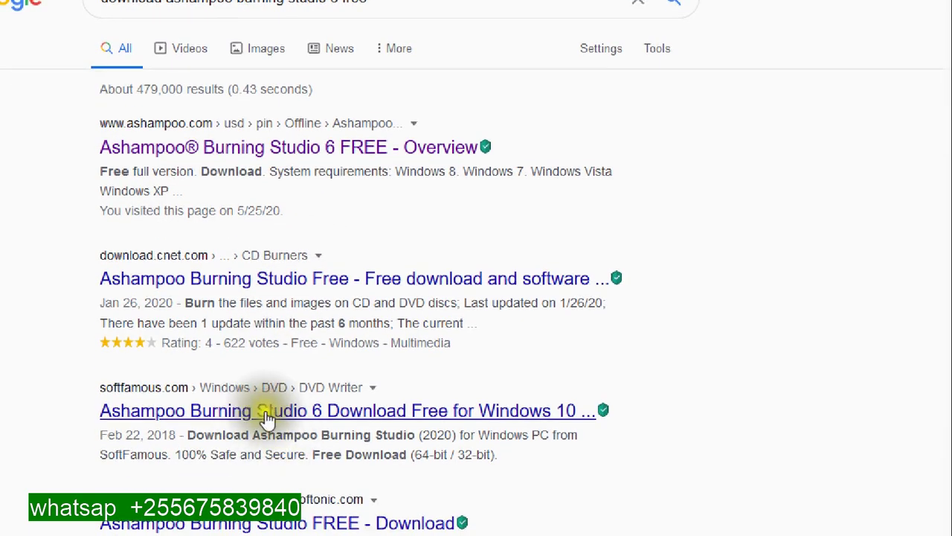
scroll(256, 421, "down", 1)
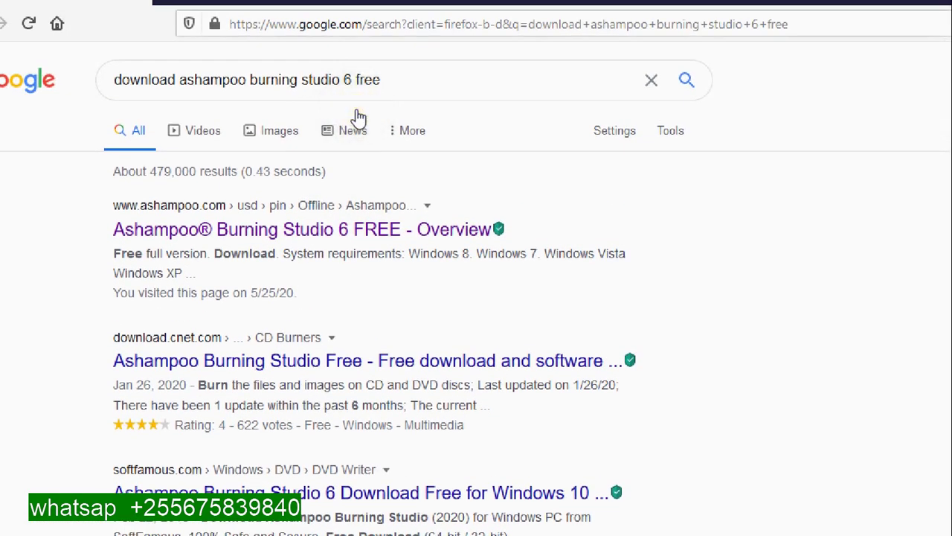
right_click(392, 242)
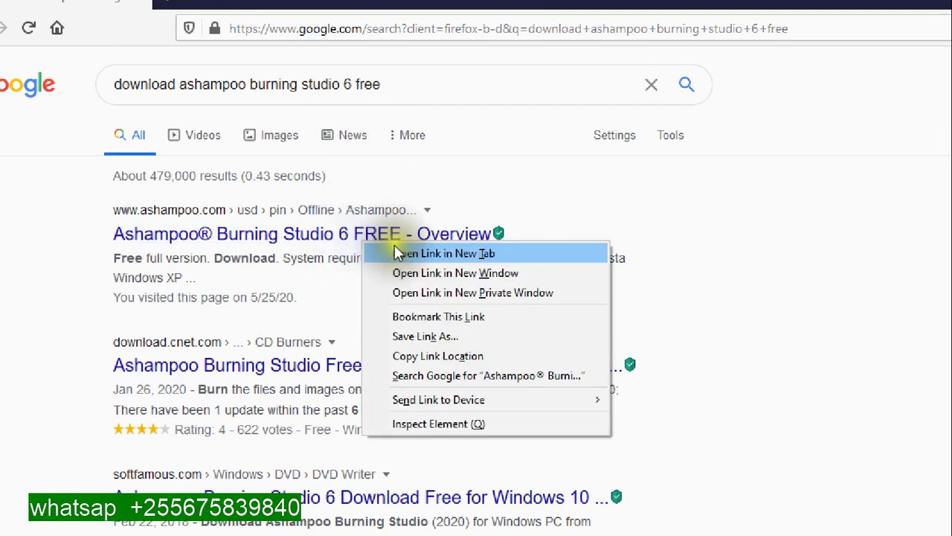
left_click(405, 252)
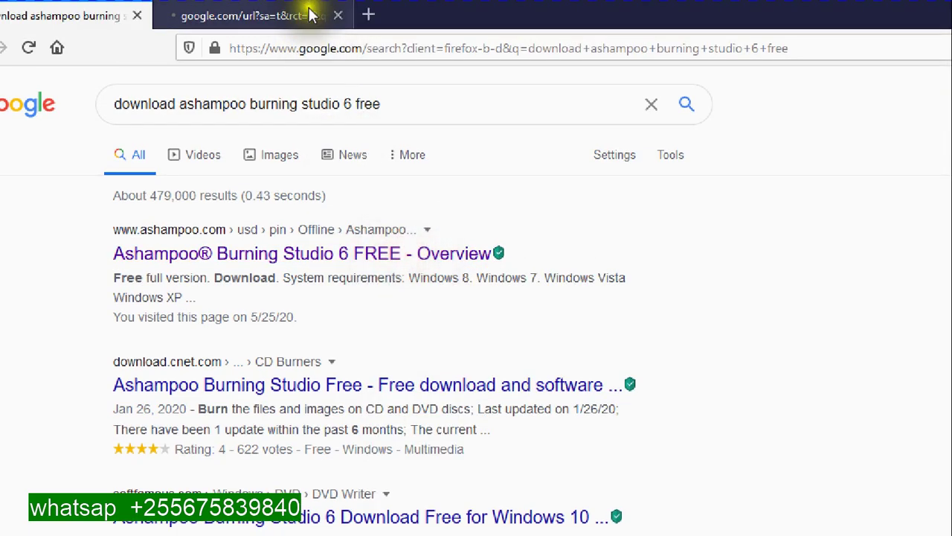
left_click(244, 15)
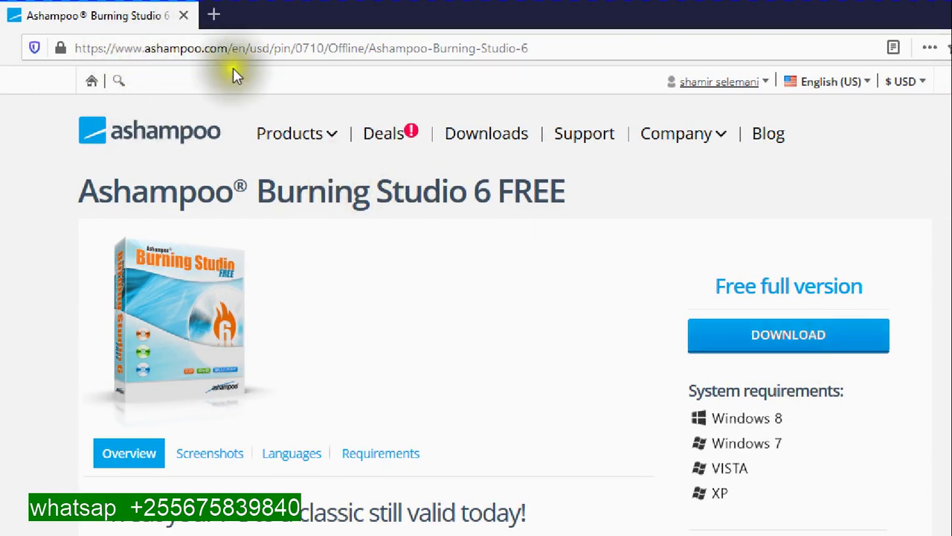
- Search the web for "download power ISO" in place of the Ashampoo page
left_click(240, 50)
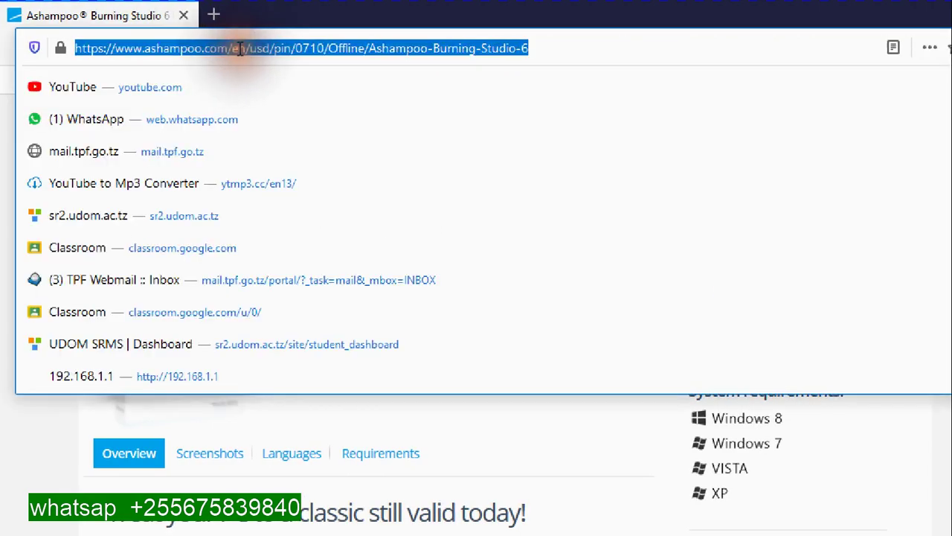
type("power")
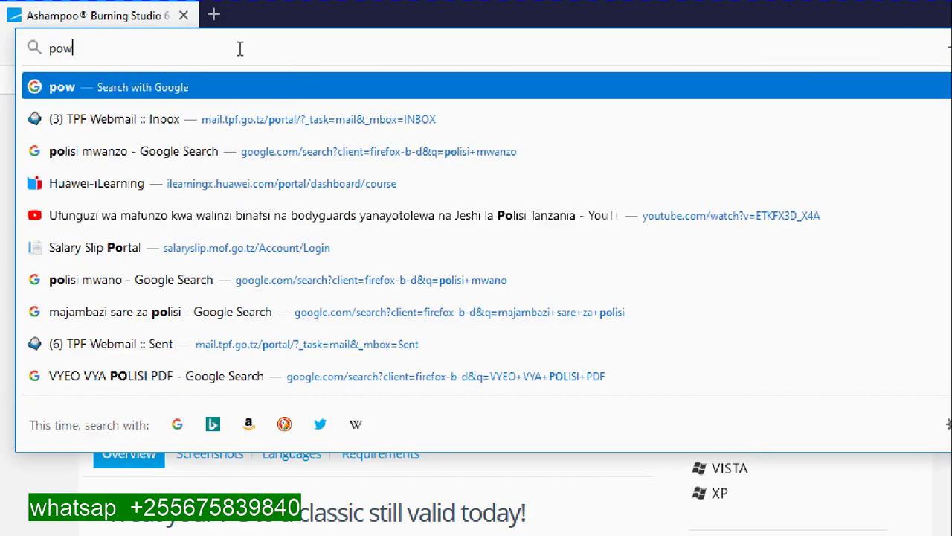
key("BackSpace")
key("BackSpace")
key("BackSpace")
key("BackSpace")
key("BackSpace")
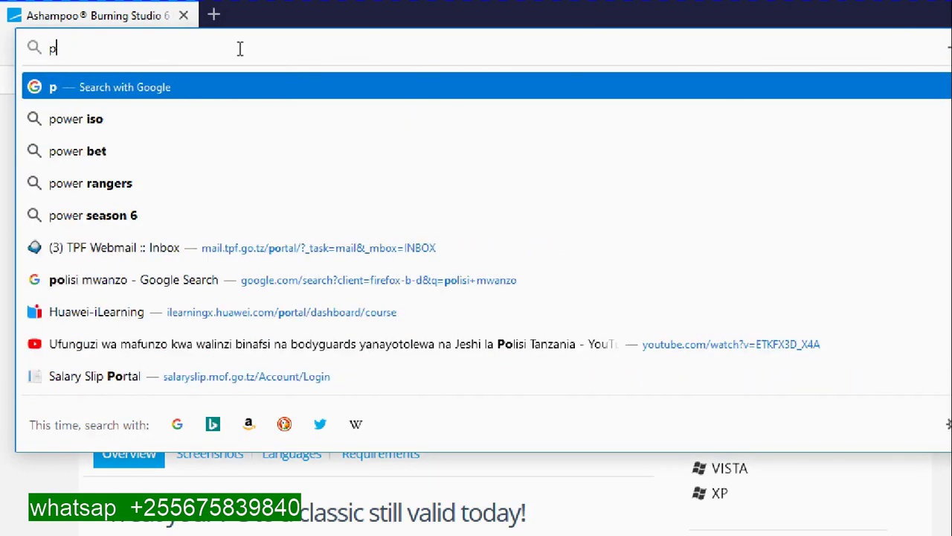
type("downl")
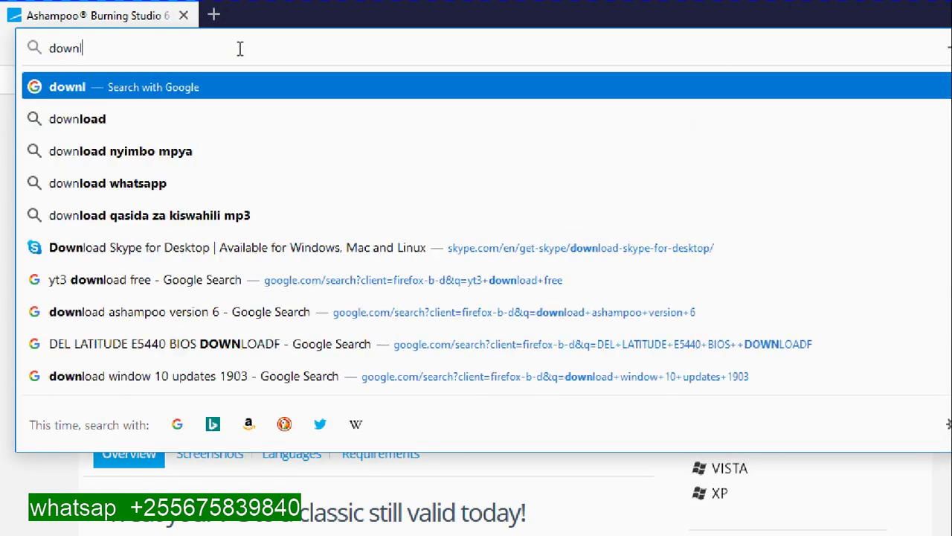
type("oad power")
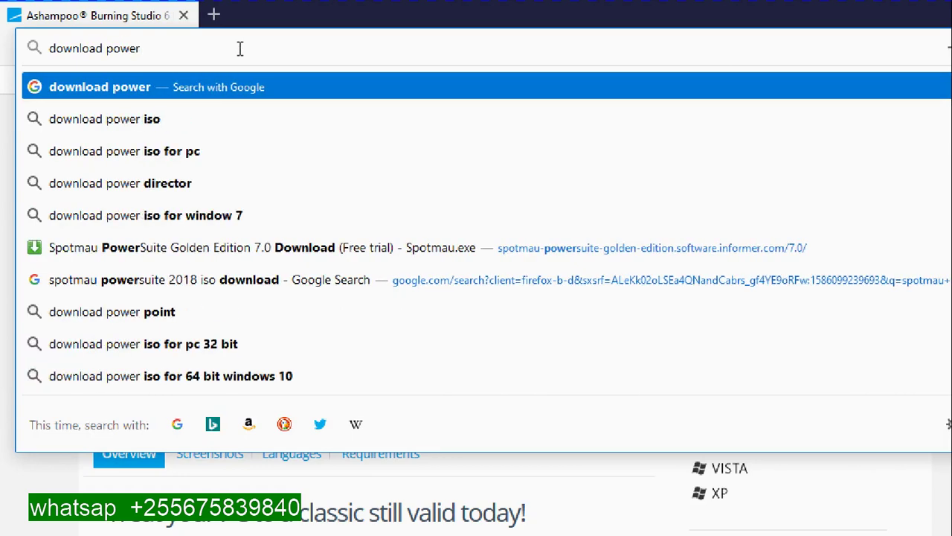
type(" ISO")
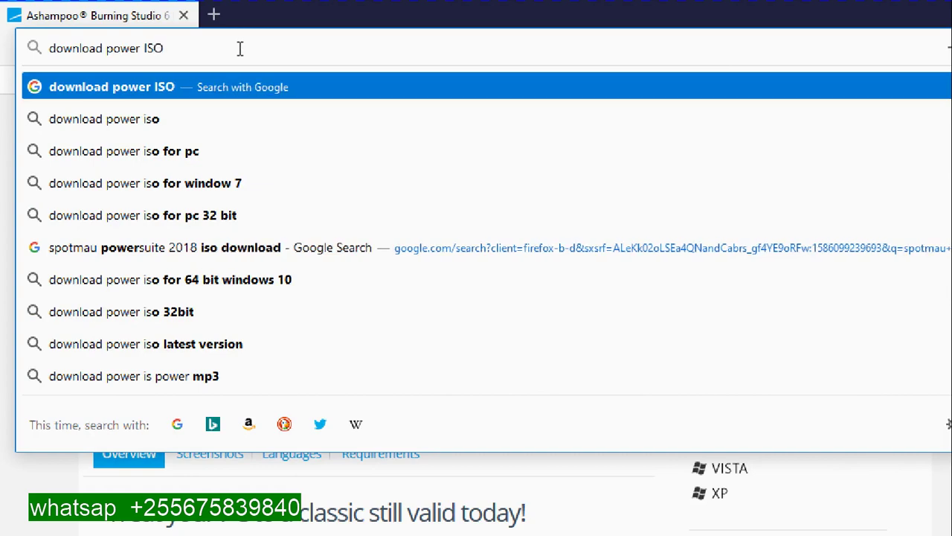
key("Return")
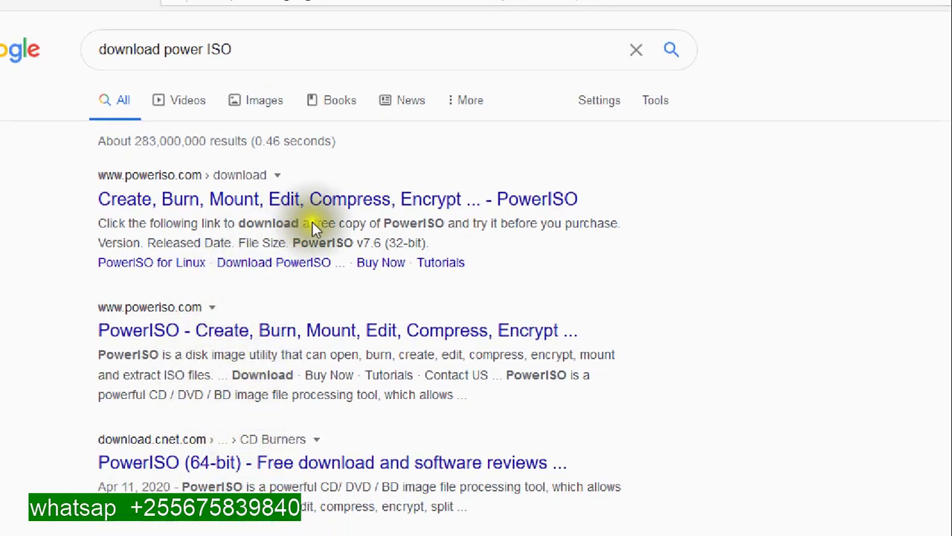
- Open the poweriso.com download result in a new tab and view the PowerISO v7.6 download options
right_click(339, 200)
left_click(416, 212)
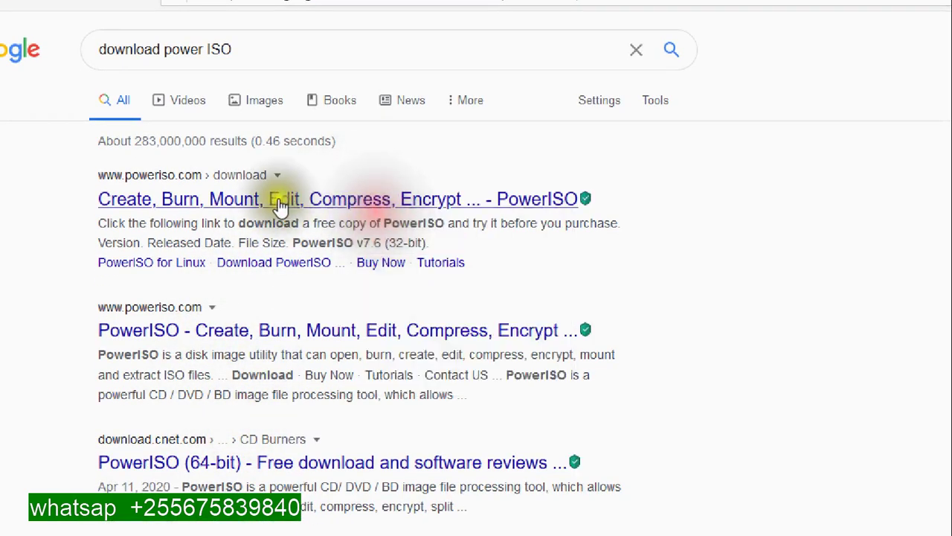
left_click(391, 14)
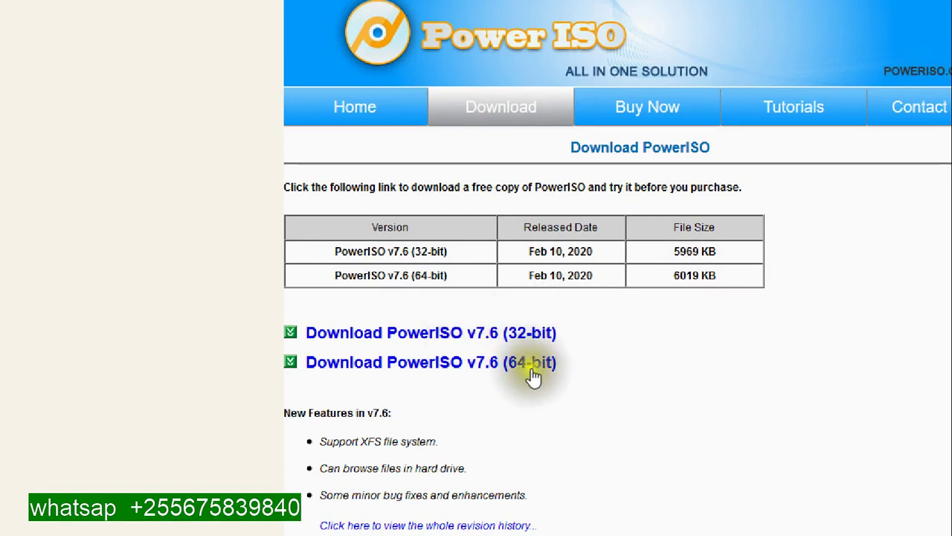
scroll(610, 435, "down", 1)
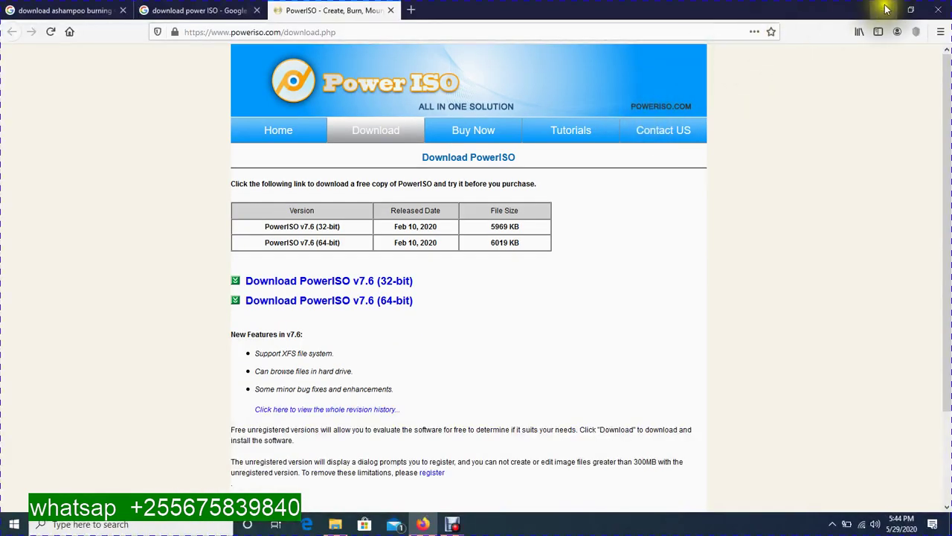
- Minimize the open windows, refresh the desktop, and check the computer's system type in the This PC properties
left_click(882, 6)
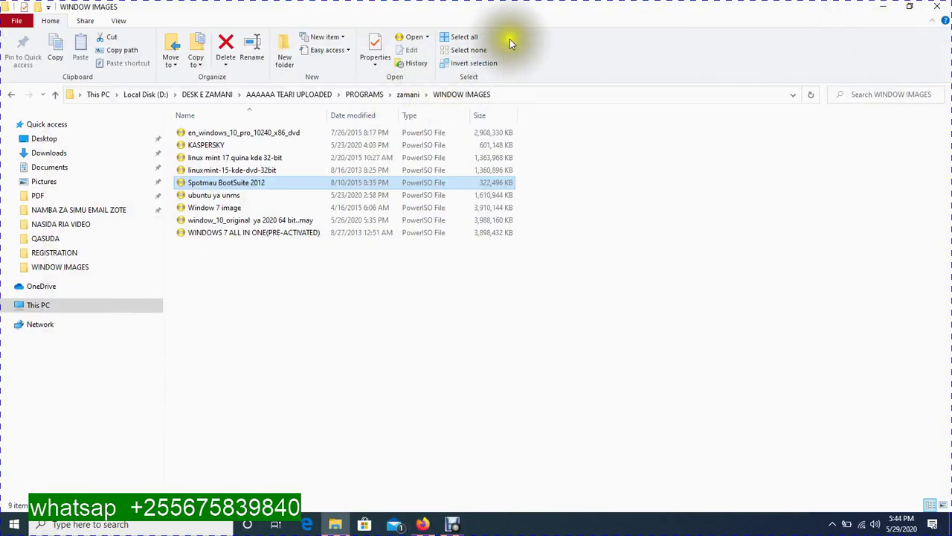
left_click(883, 6)
right_click(365, 69)
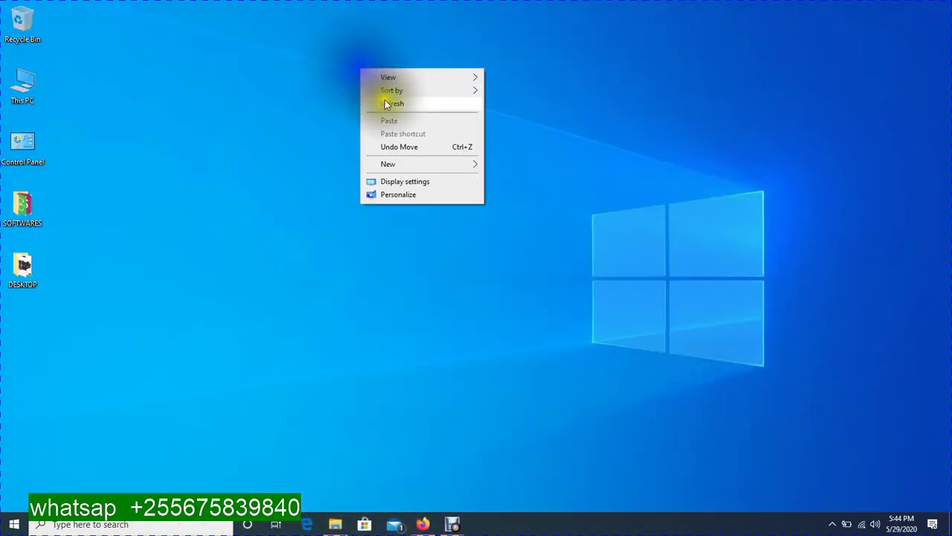
left_click(383, 99)
right_click(29, 87)
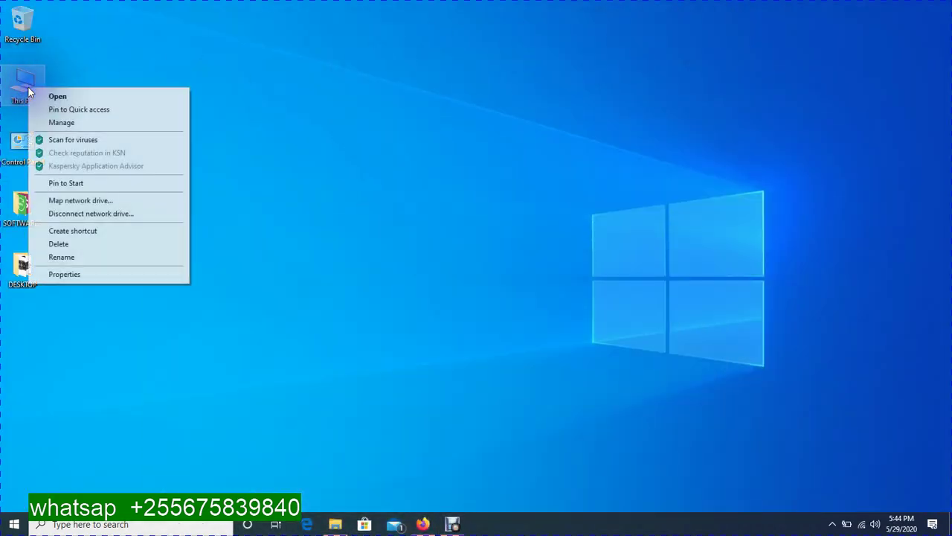
left_click(54, 271)
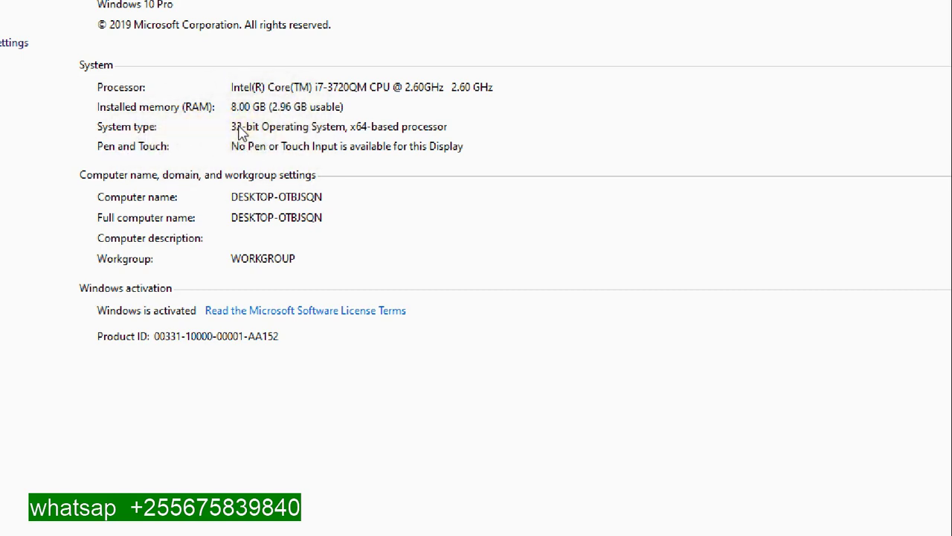
left_click(261, 108)
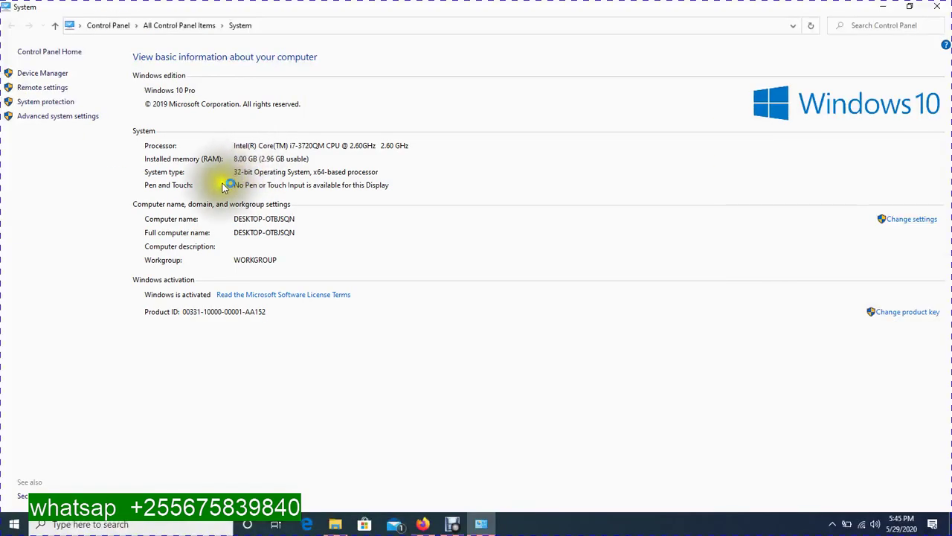
left_click(937, 7)
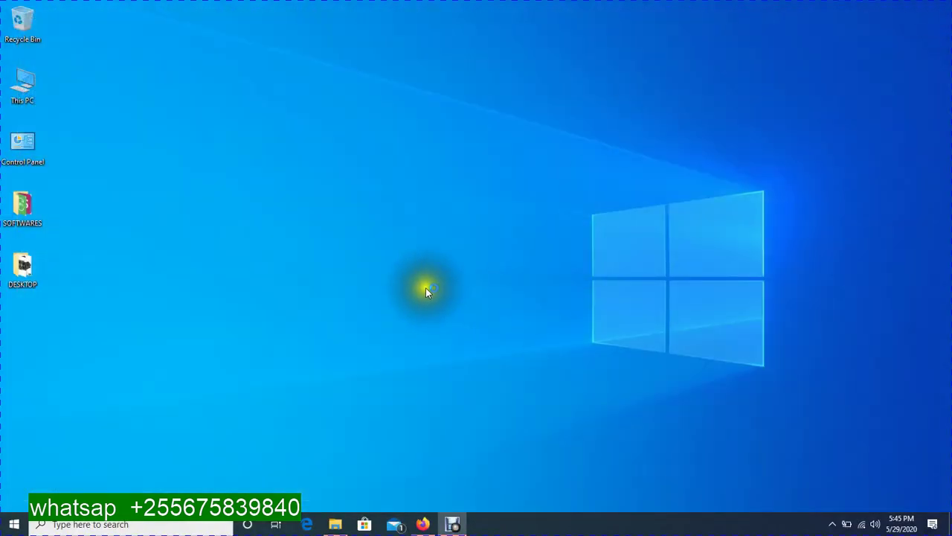
- Move the Ashampoo Burning Studio 6 FREE shortcut from the SOFTWARES folder onto the desktop
right_click(289, 130)
left_click(319, 165)
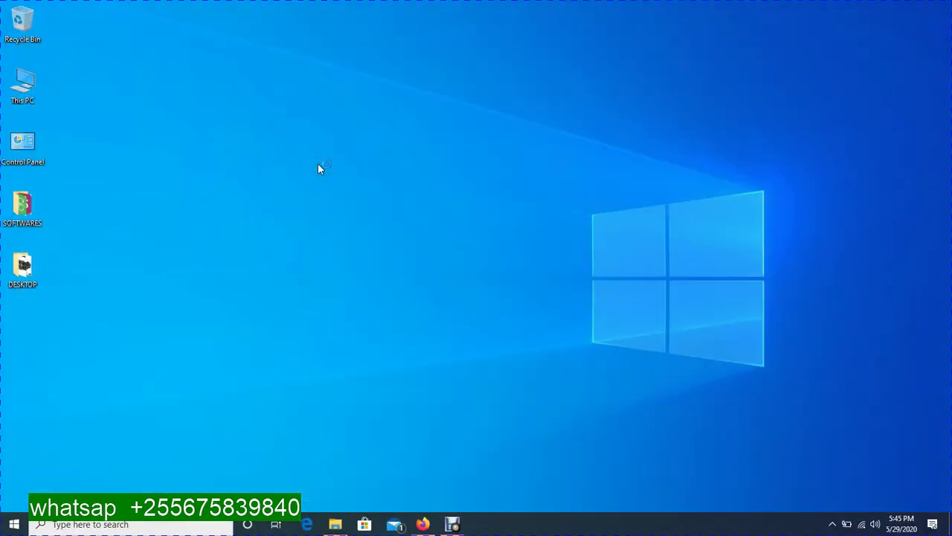
left_click(42, 213)
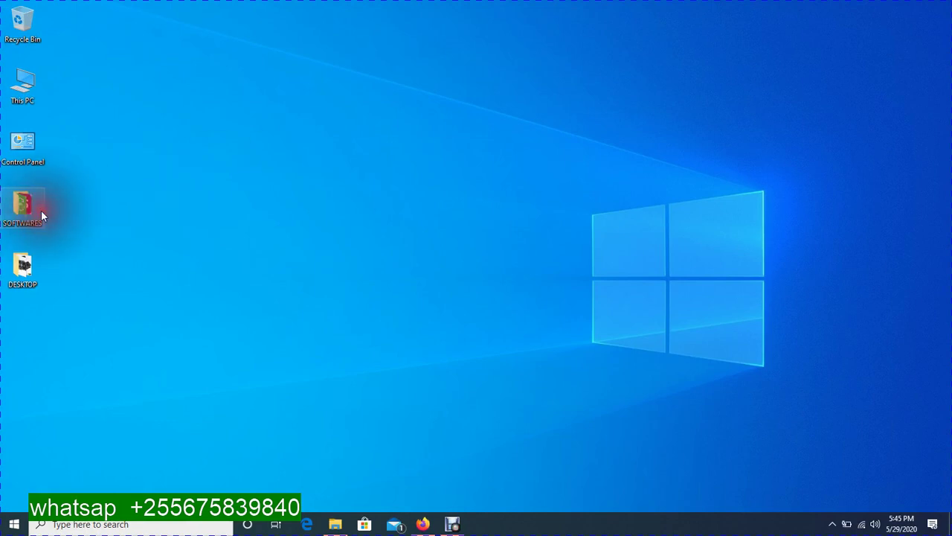
double_click(40, 211)
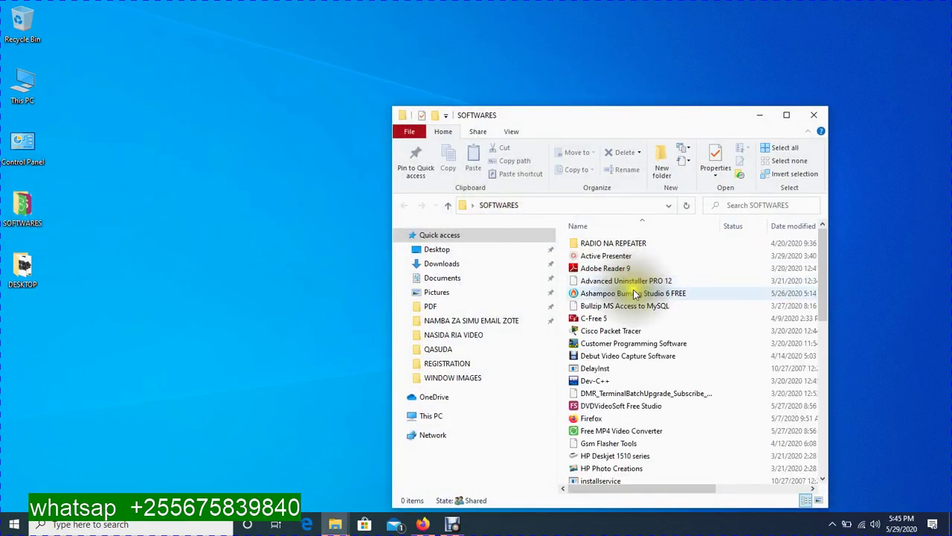
left_click(634, 294)
left_click(611, 296)
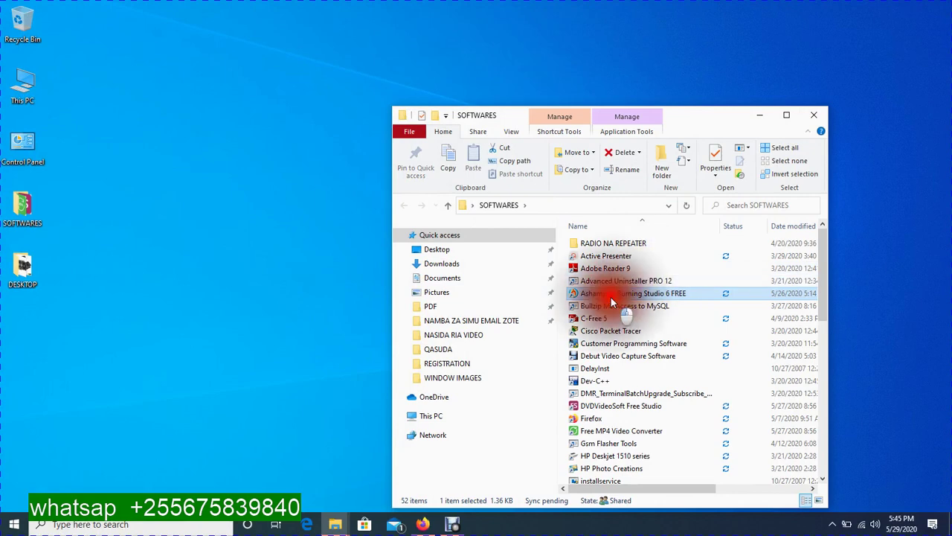
left_click_drag(611, 297, 275, 282)
left_click(238, 259)
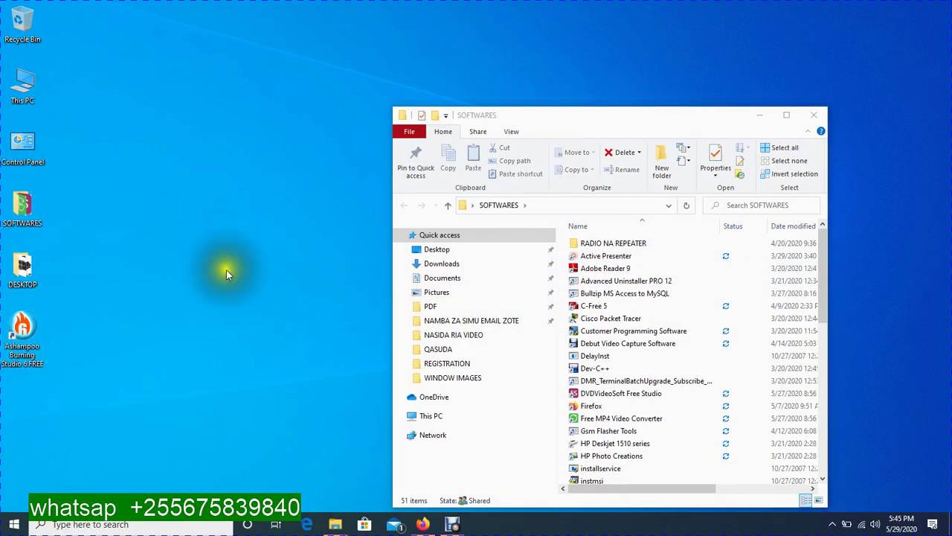
- Launch Ashampoo Burning Studio 6 FREE from the desktop and disconnect the computer from its Wi-Fi network
double_click(22, 331)
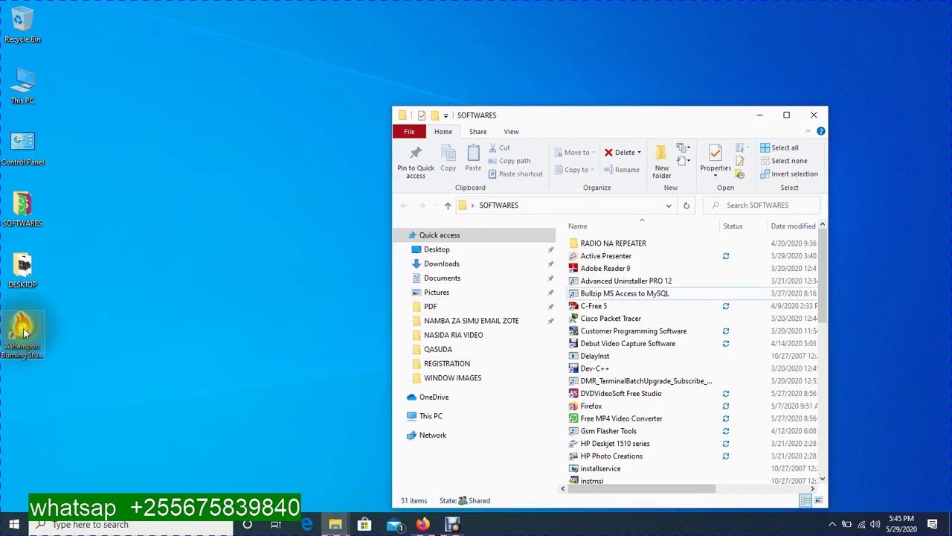
left_click(862, 524)
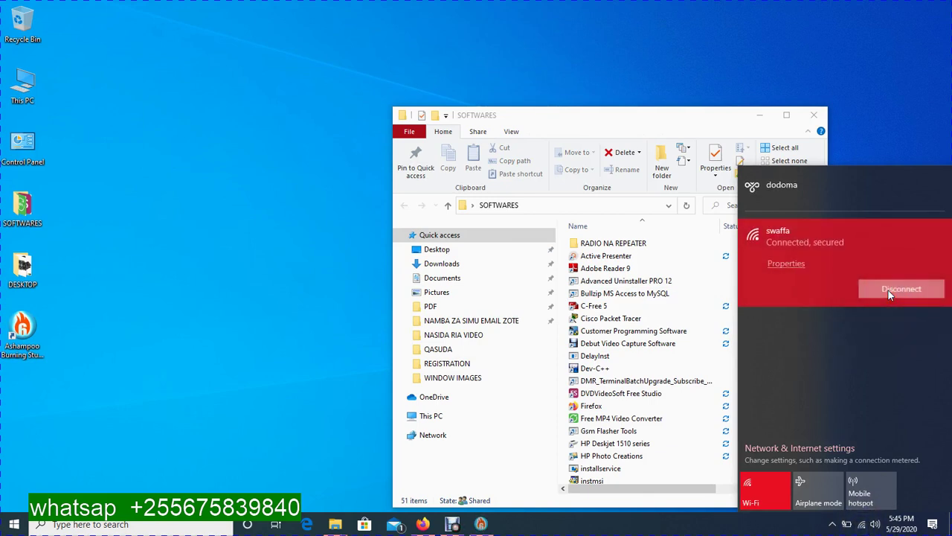
left_click(888, 291)
left_click(910, 114)
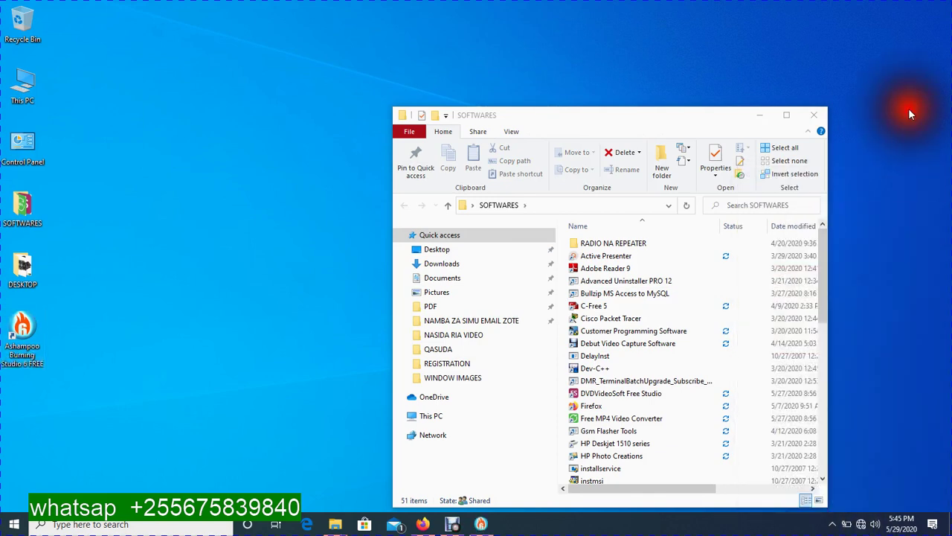
- Refresh the desktop while Ashampoo Burning Studio loads and minimize the SOFTWARES folder window covering it
left_click(480, 525)
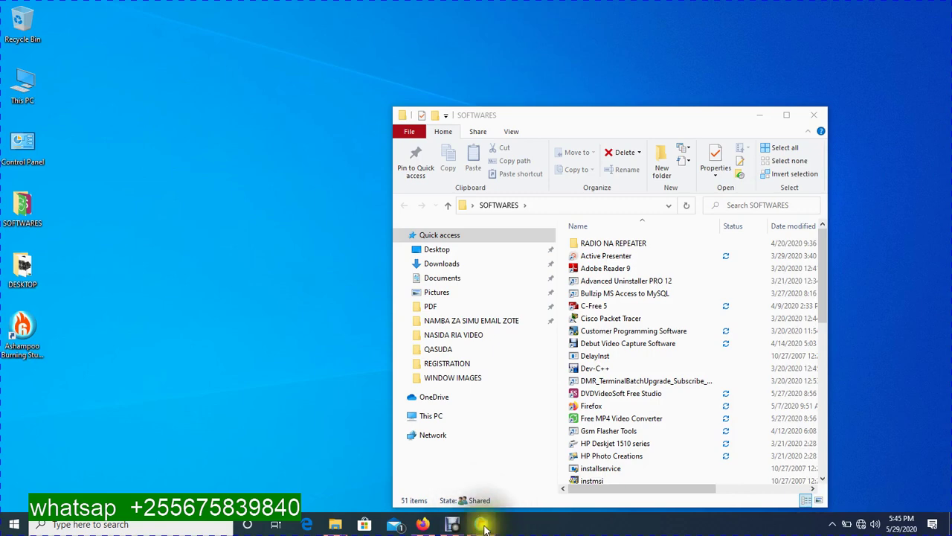
right_click(324, 256)
left_click(341, 292)
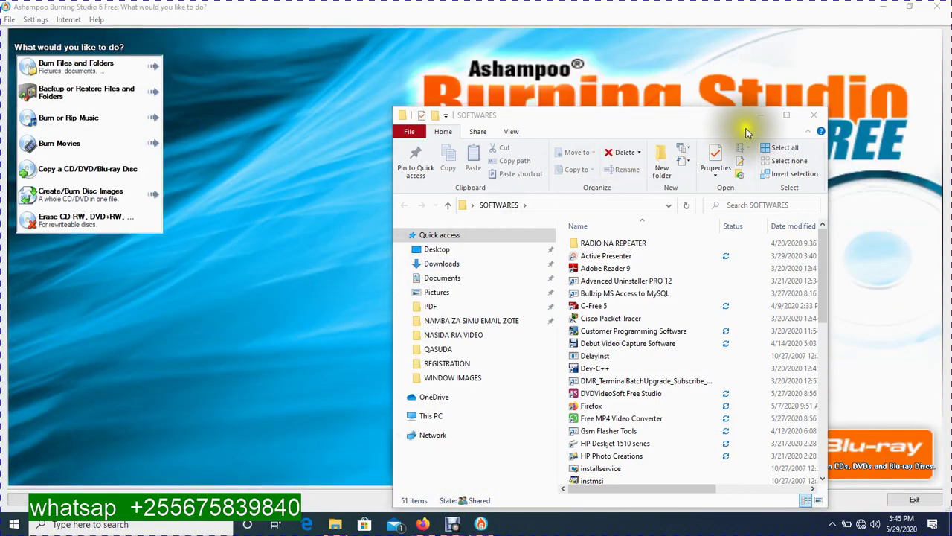
left_click(768, 117)
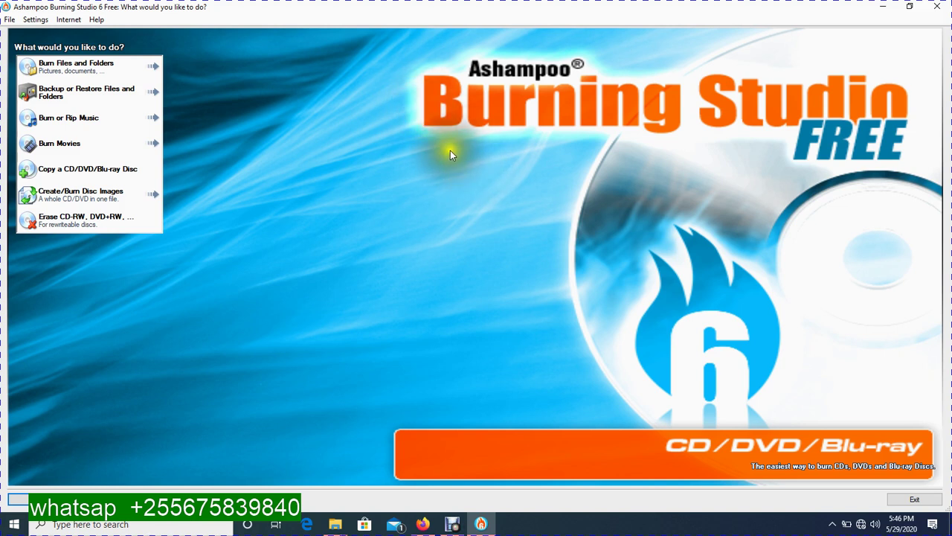
- Start creating a disc image from the CD/DVD in drive E and choose ISO File Format for it
mouse_move(87, 198)
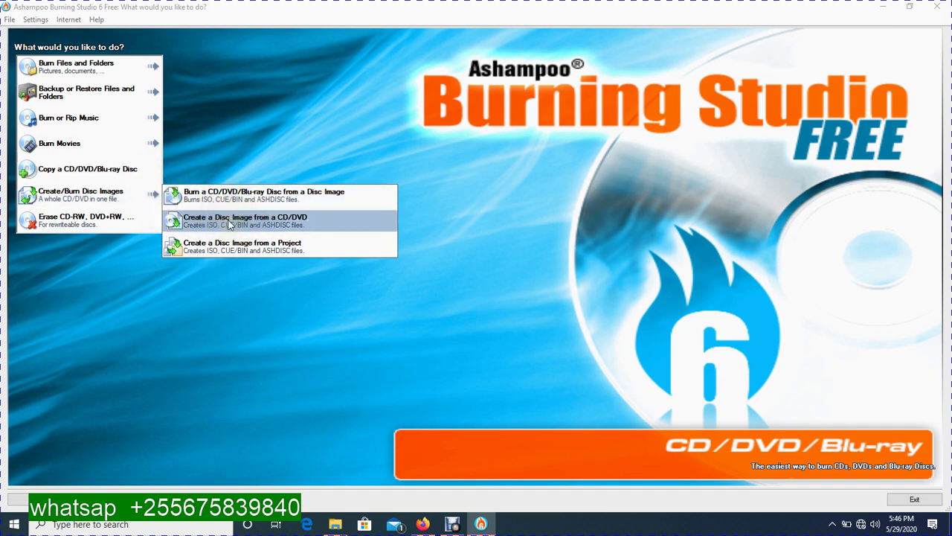
left_click(286, 221)
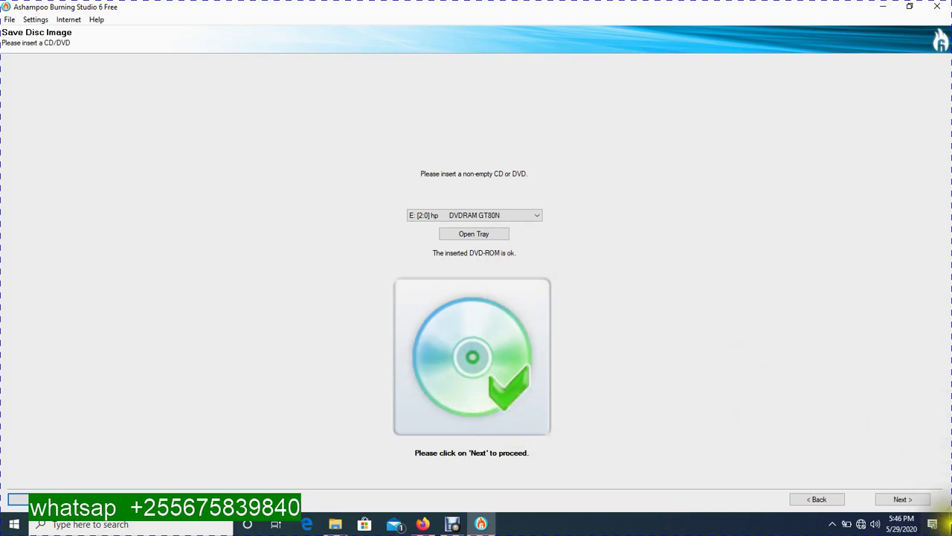
left_click(914, 503)
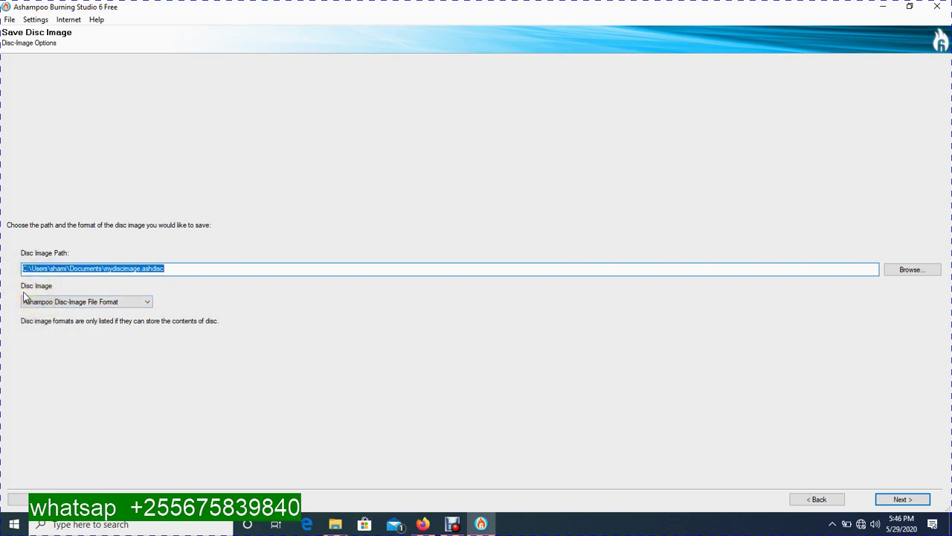
left_click(45, 298)
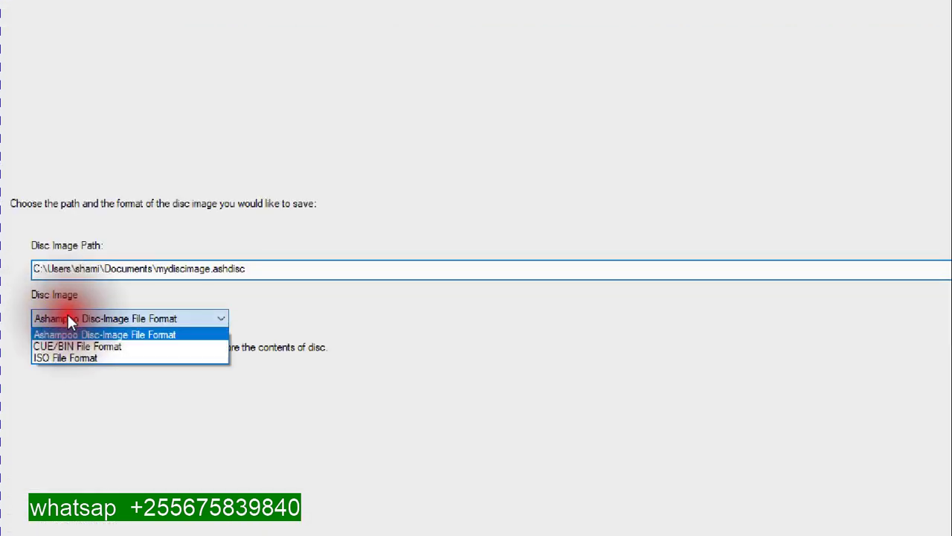
left_click(90, 358)
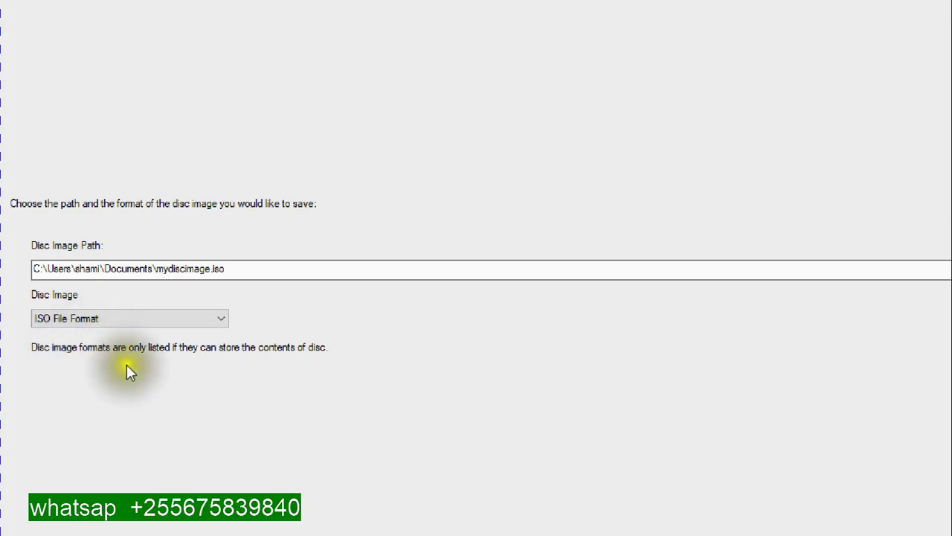
- Set the disc image's save location to the Desktop with the file name "window 7 mpya" and start saving it
left_click(912, 270)
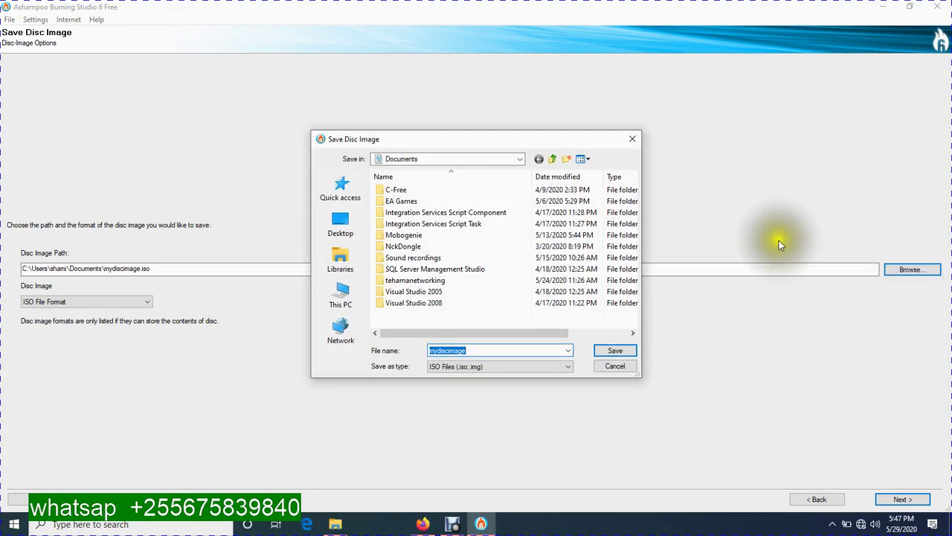
left_click(349, 232)
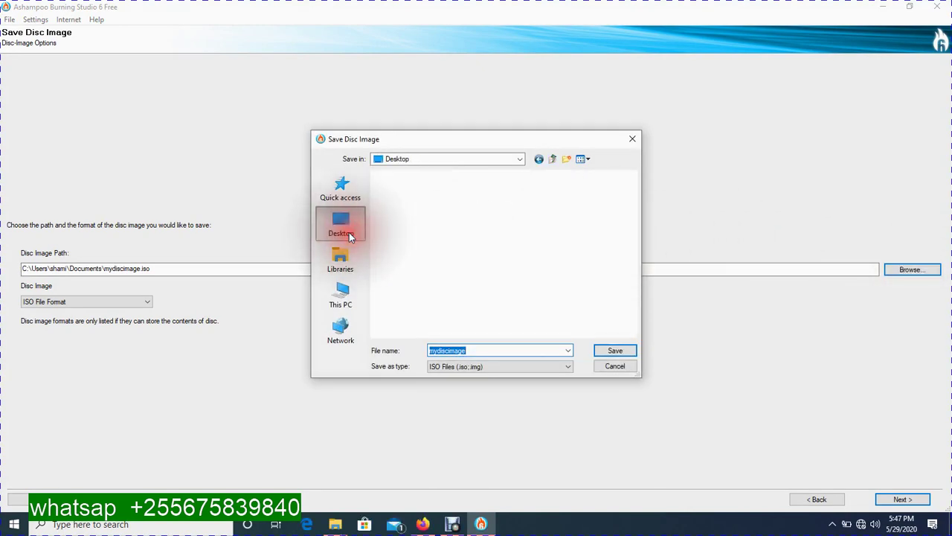
left_click(348, 232)
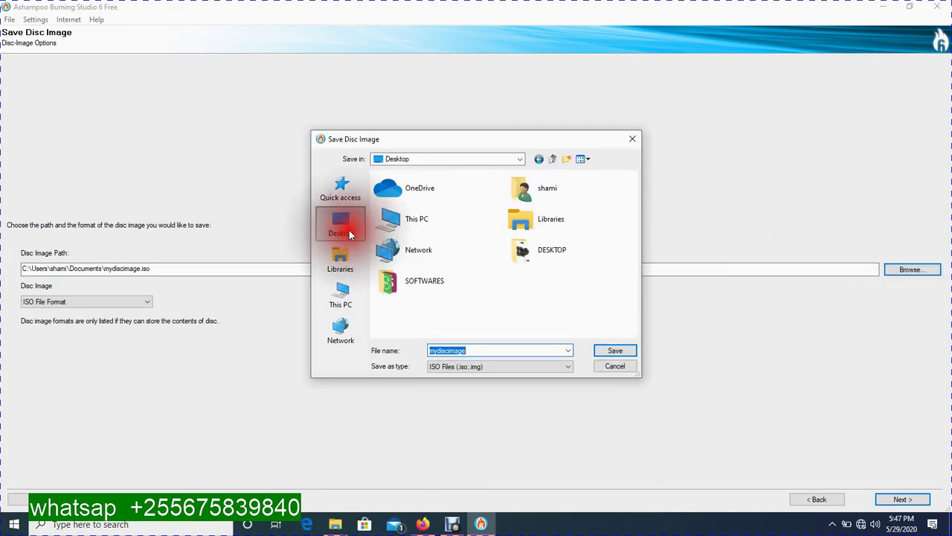
type("window 7 mpya")
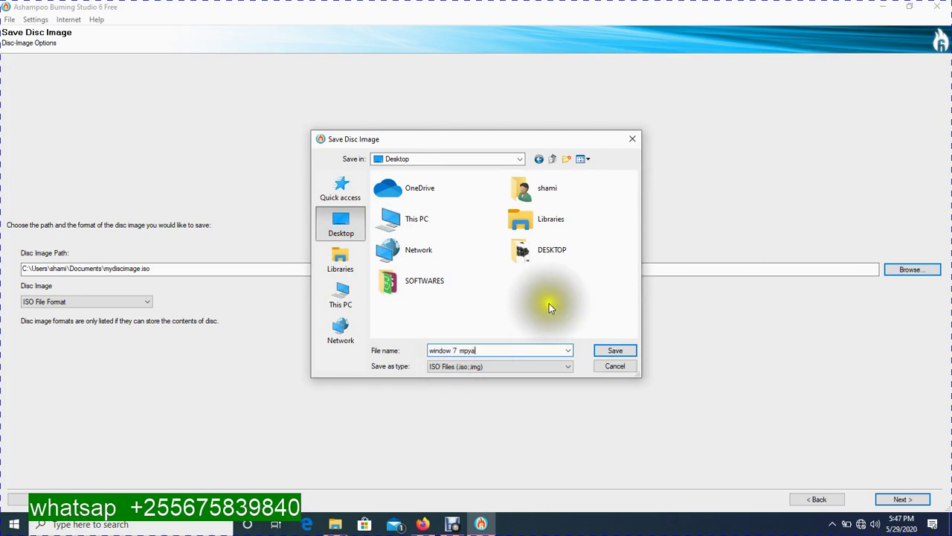
left_click(604, 352)
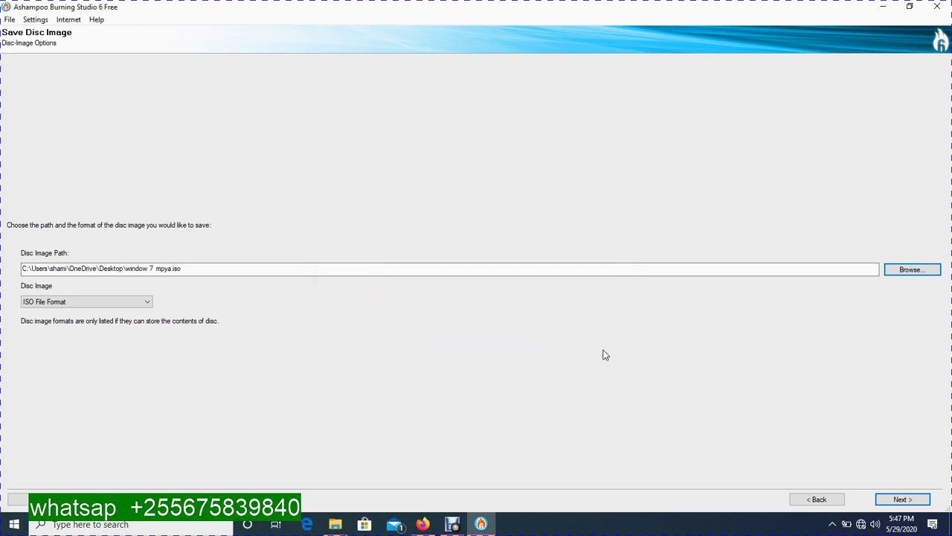
left_click(902, 500)
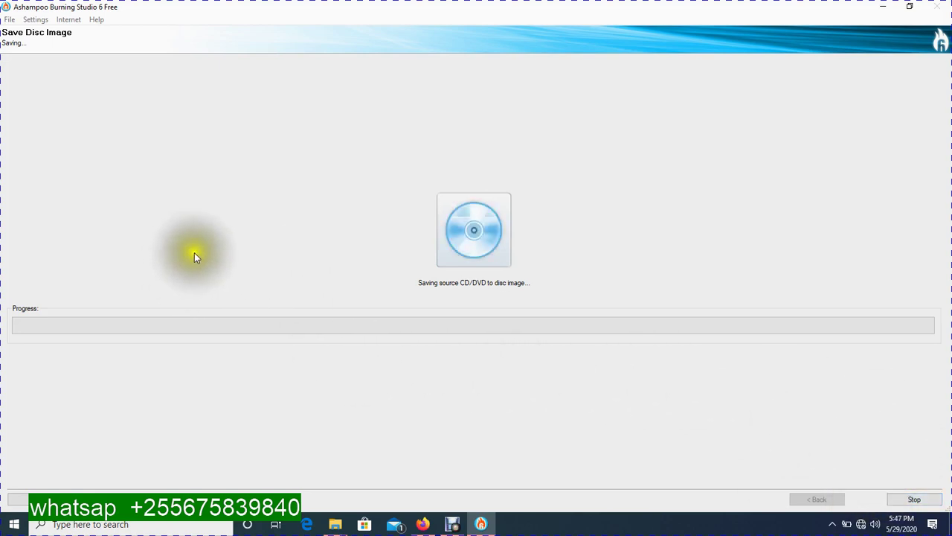
left_click(447, 294)
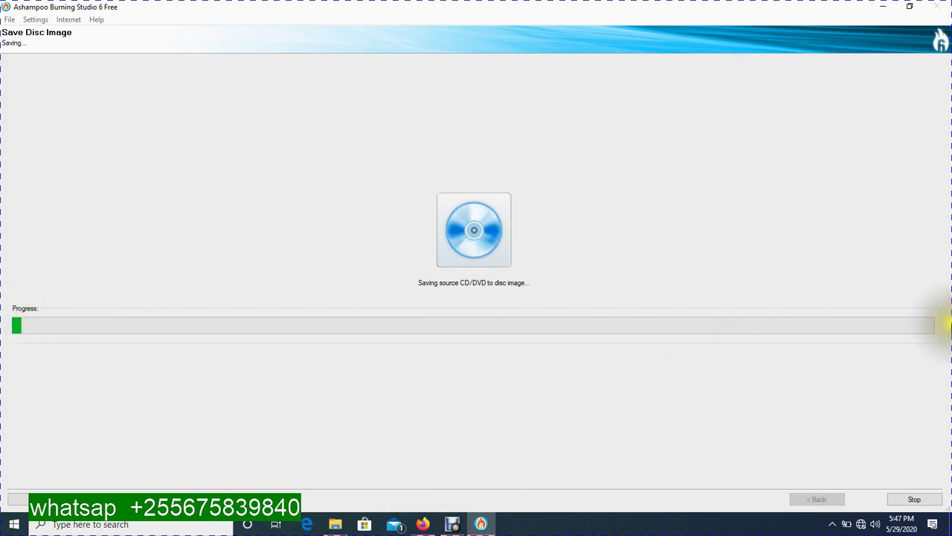
left_click(452, 523)
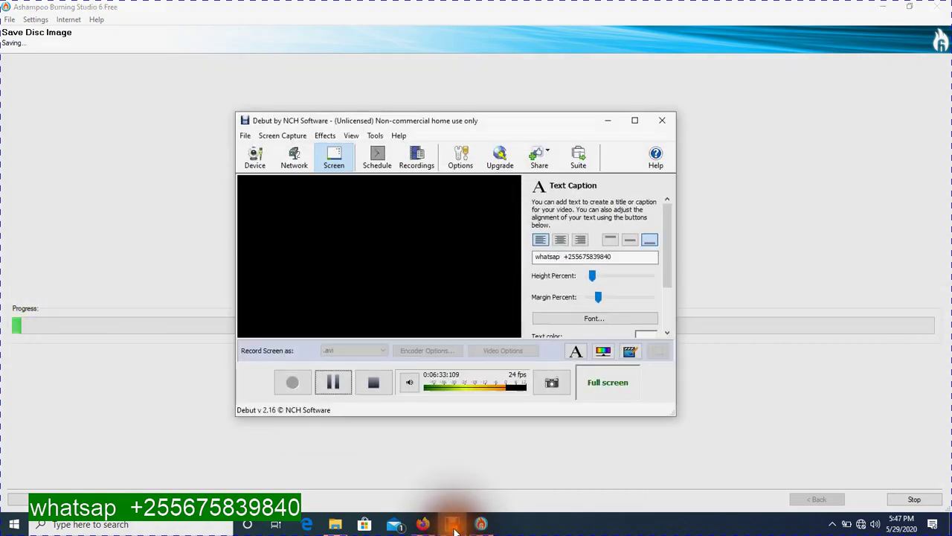
left_click(333, 382)
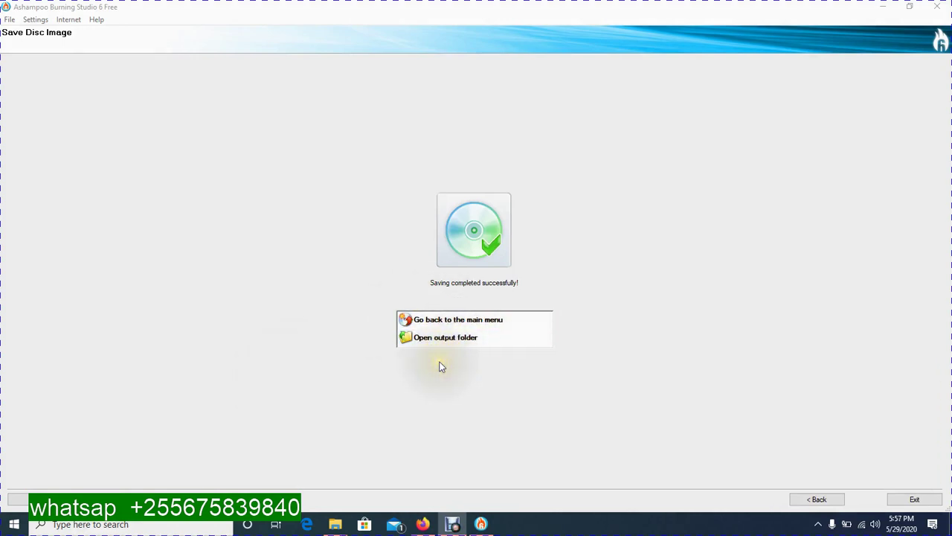
- Close Ashampoo Burning Studio once the disc image is saved and refresh the desktop
left_click(937, 7)
right_click(200, 200)
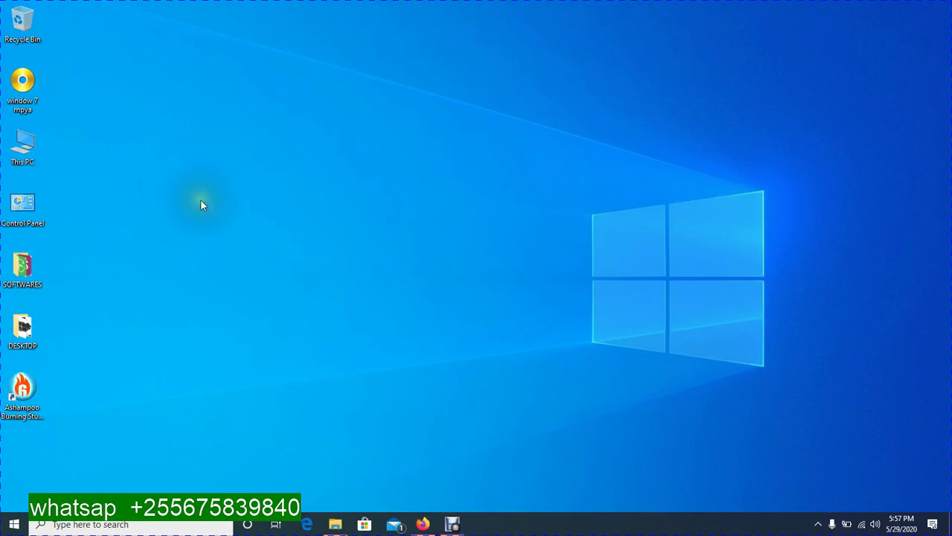
left_click(223, 237)
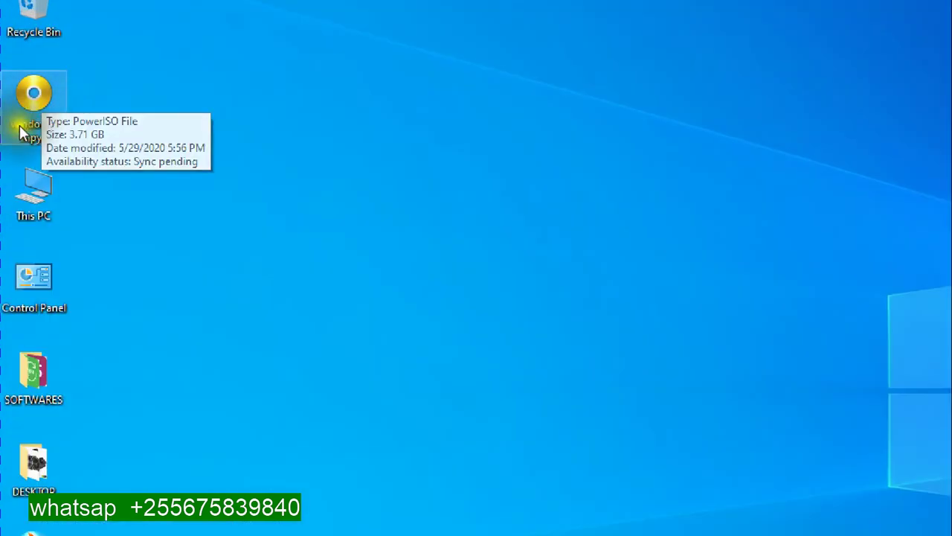
left_click(39, 116)
key("F2")
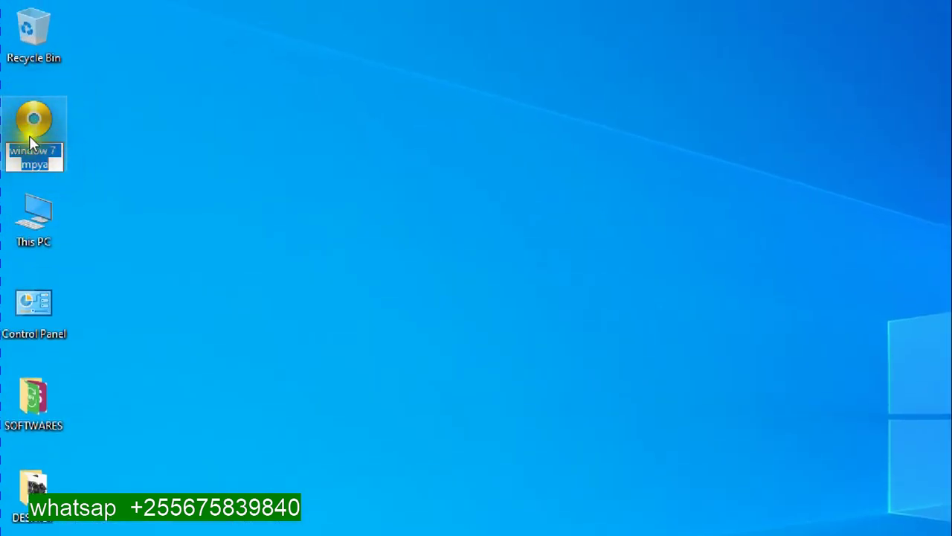
left_click(105, 169)
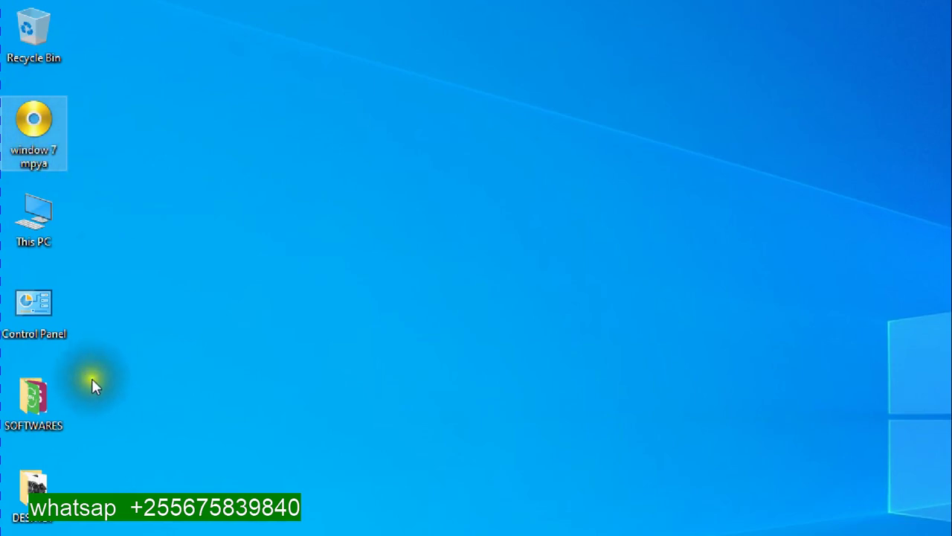
left_click(97, 196)
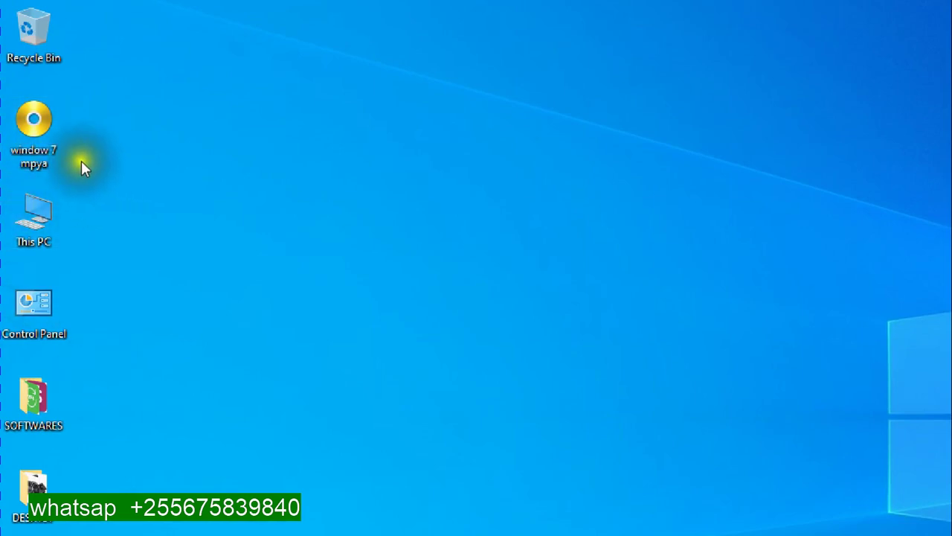
mouse_move(56, 168)
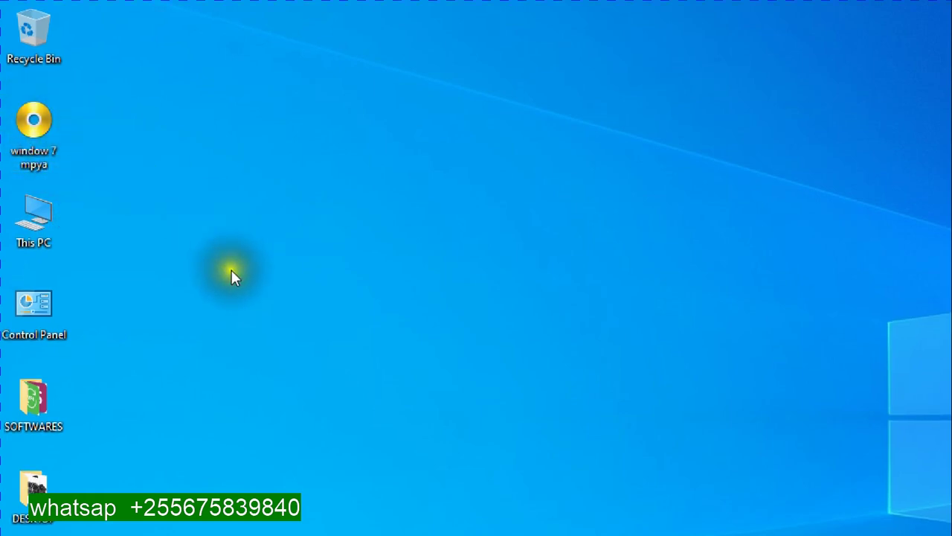
left_click(308, 229)
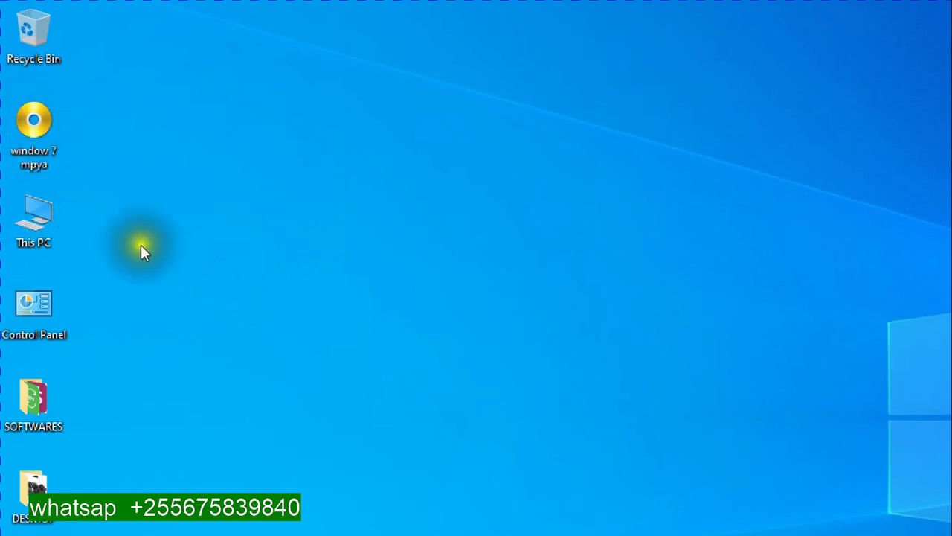
mouse_move(50, 162)
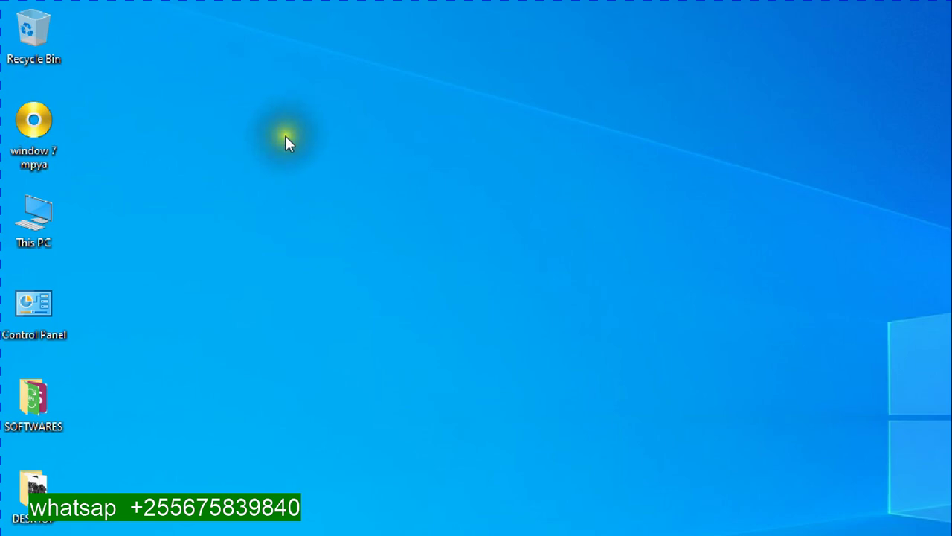
left_click(54, 133)
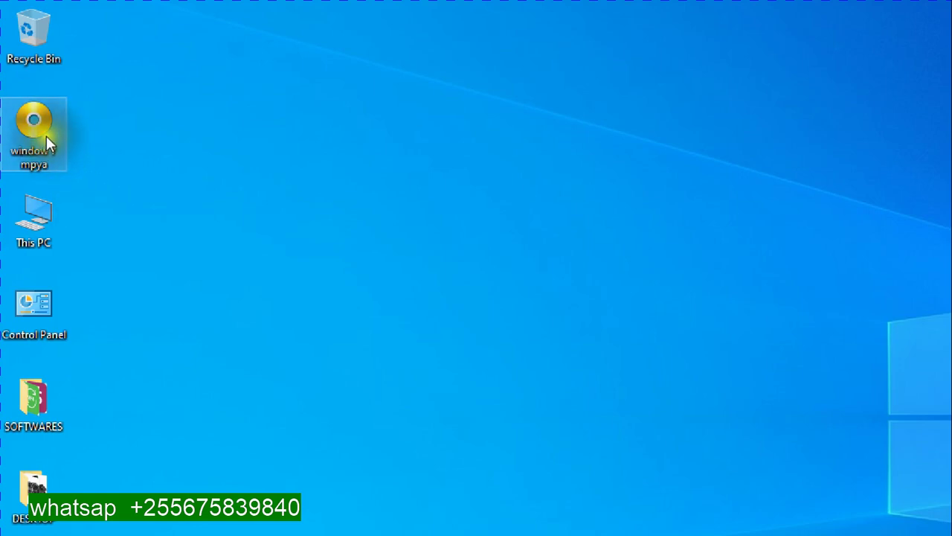
mouse_move(42, 142)
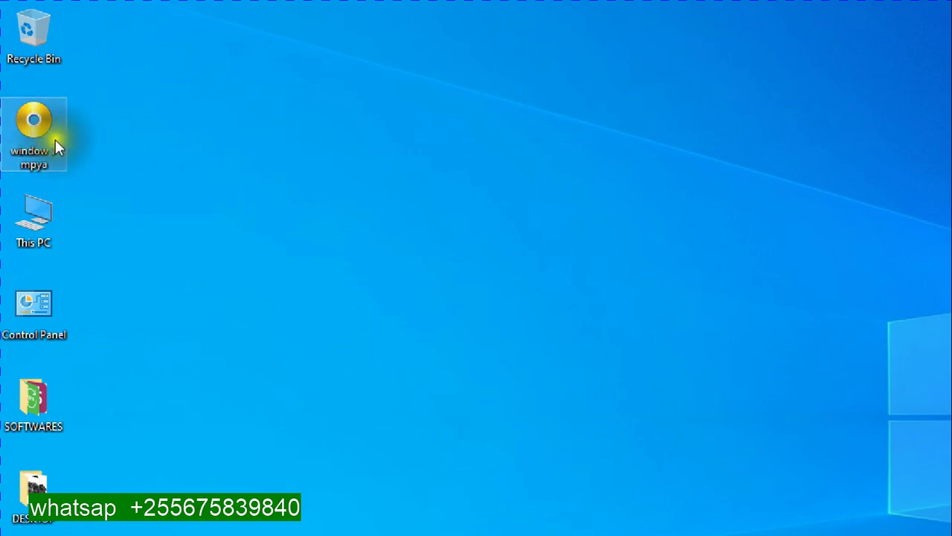
left_click(145, 132)
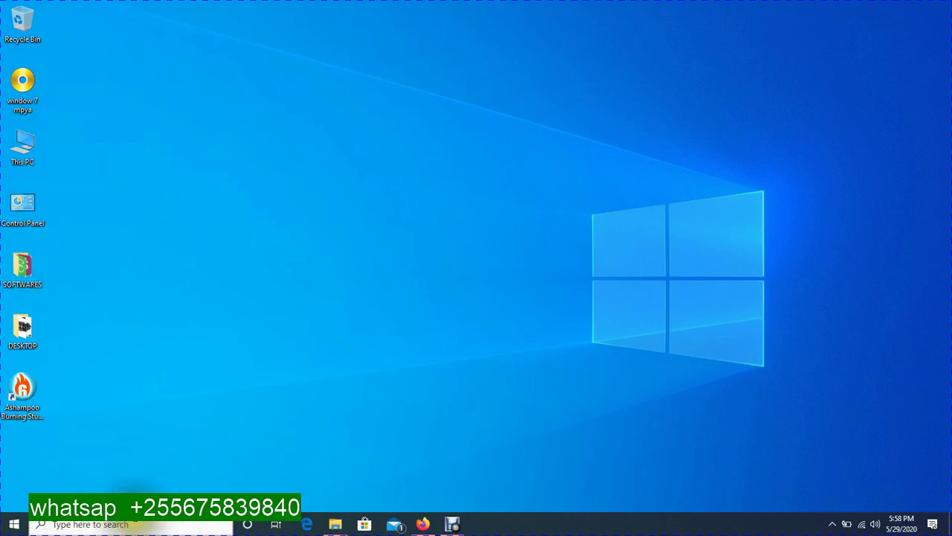
- Search Windows for "power" and run PowerISO as administrator
left_click(137, 526)
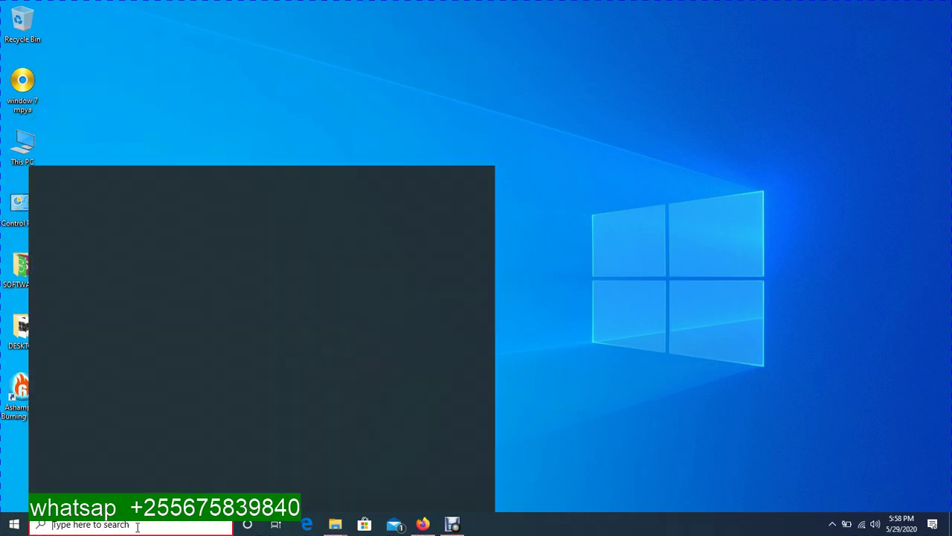
left_click(177, 57)
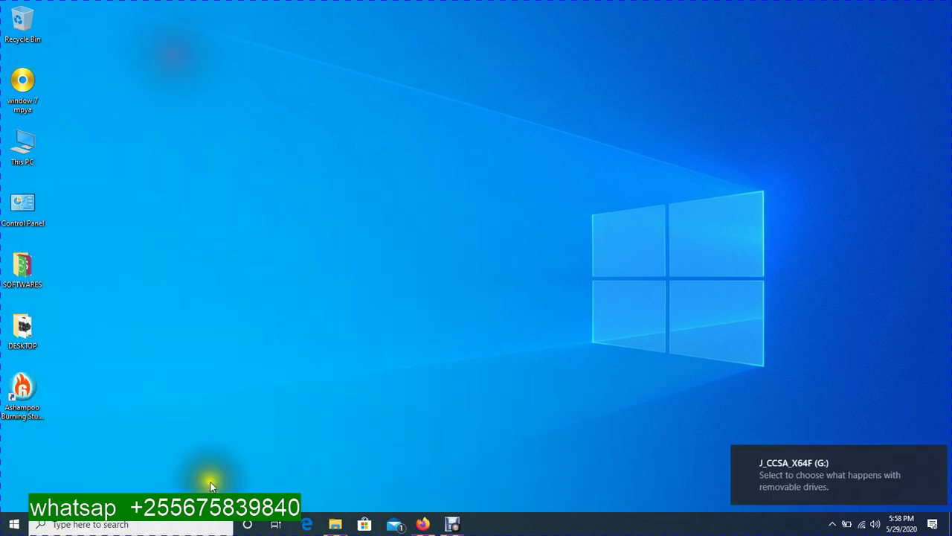
left_click(184, 525)
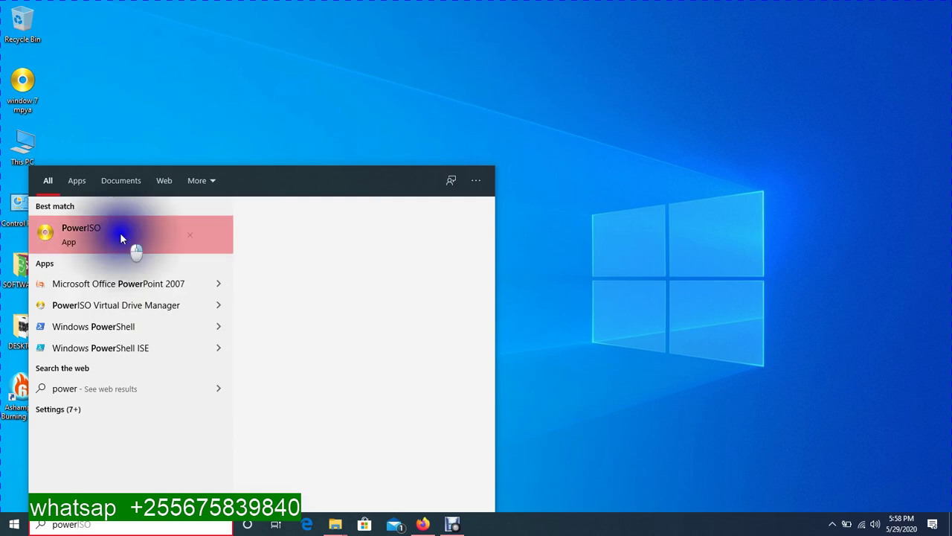
right_click(121, 234)
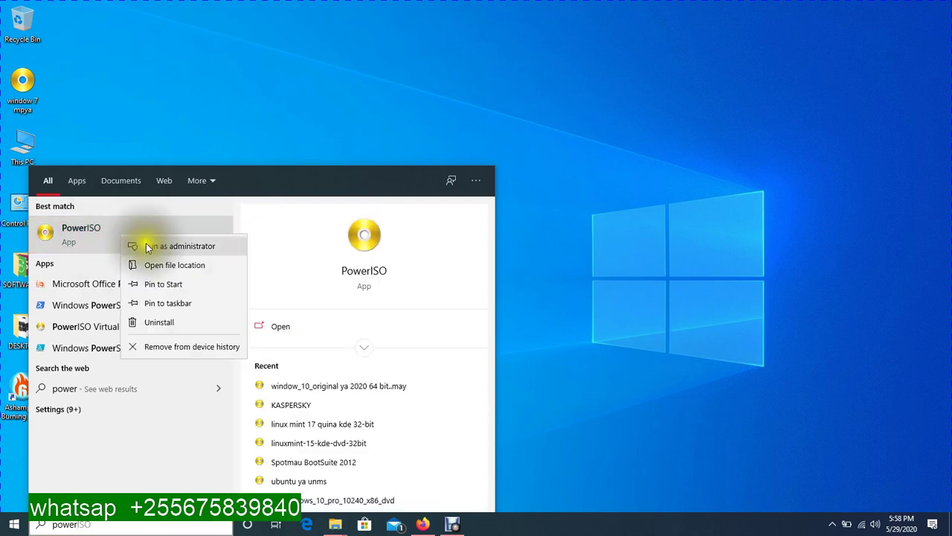
left_click(187, 248)
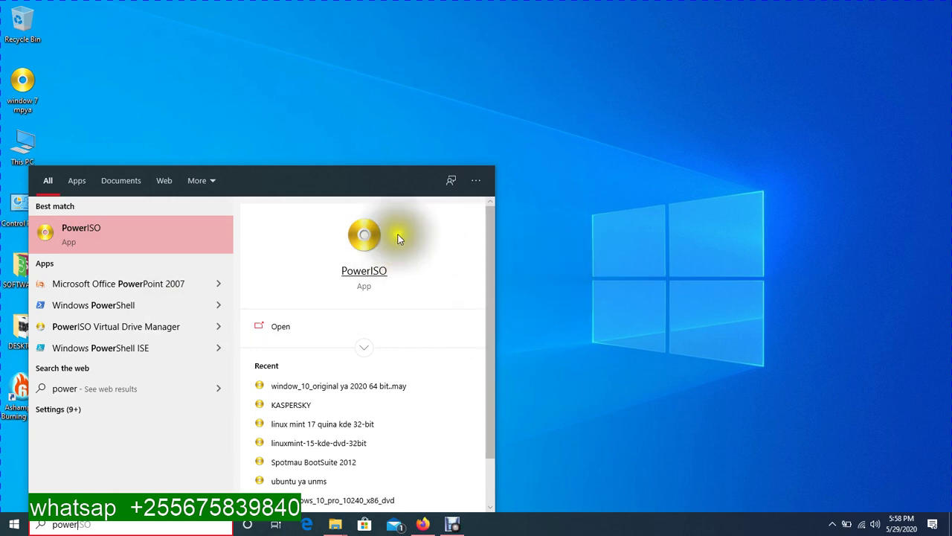
- Refresh the desktop while PowerISO starts and continue with its unregistered version
left_click(545, 124)
right_click(544, 125)
left_click(566, 162)
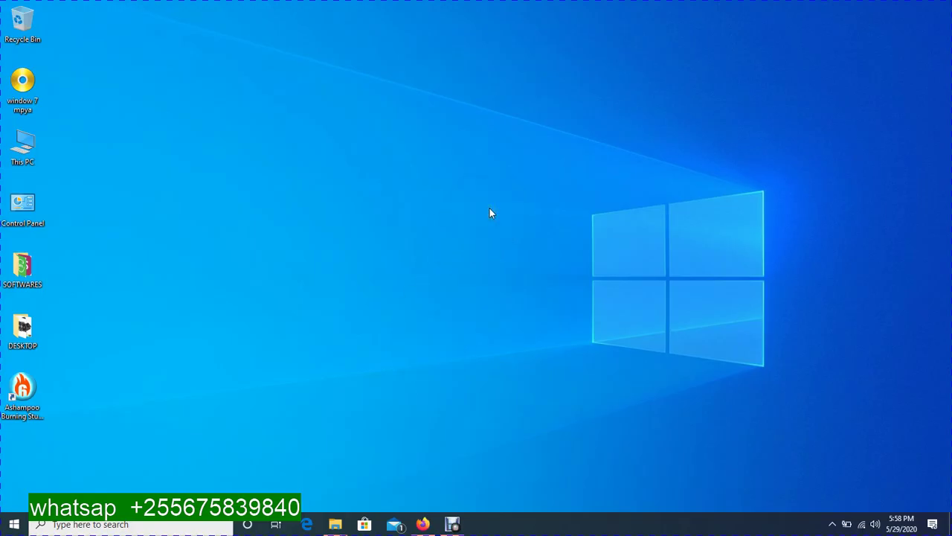
left_click(76, 102)
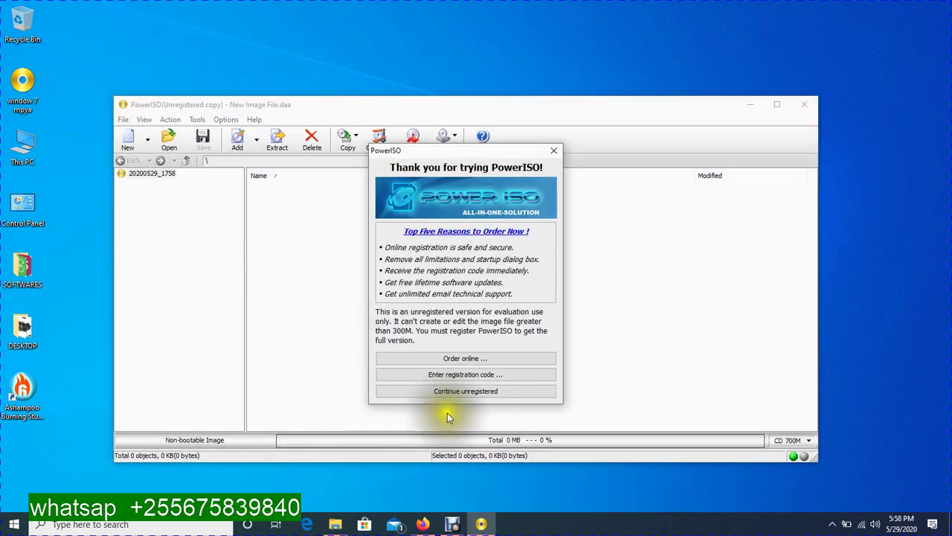
left_click(466, 393)
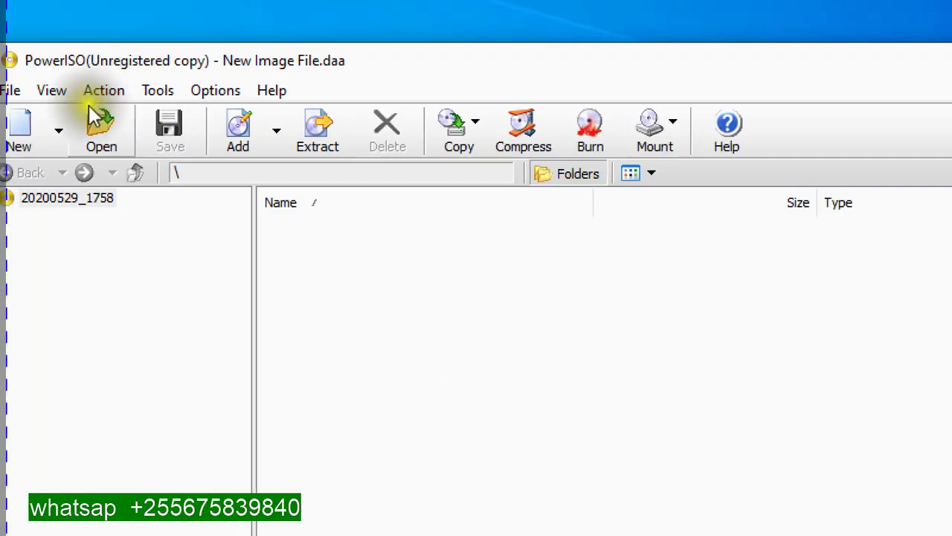
- Open the Create Bootable USB Drive tool and load the image "window 7 mpya" from the Desktop as the source image file
left_click(156, 88)
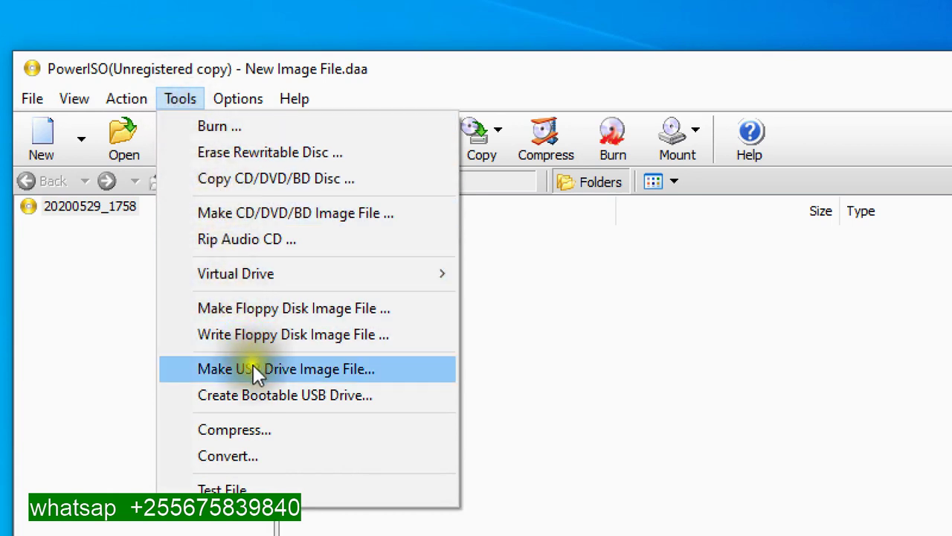
left_click(306, 396)
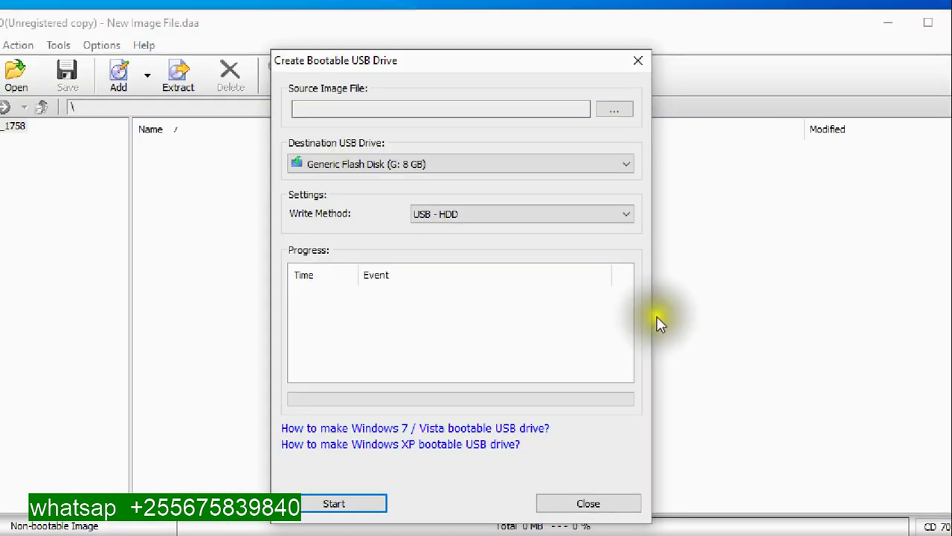
left_click(360, 109)
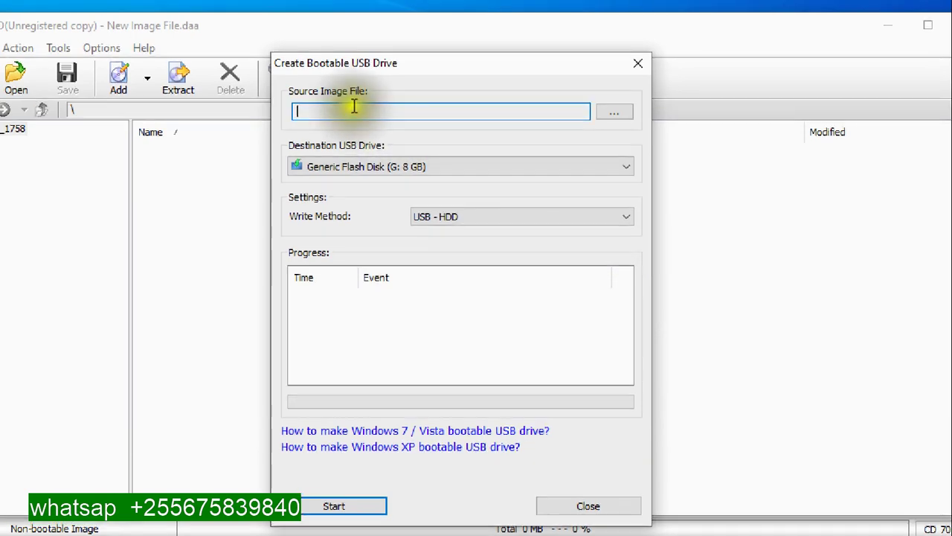
left_click(617, 123)
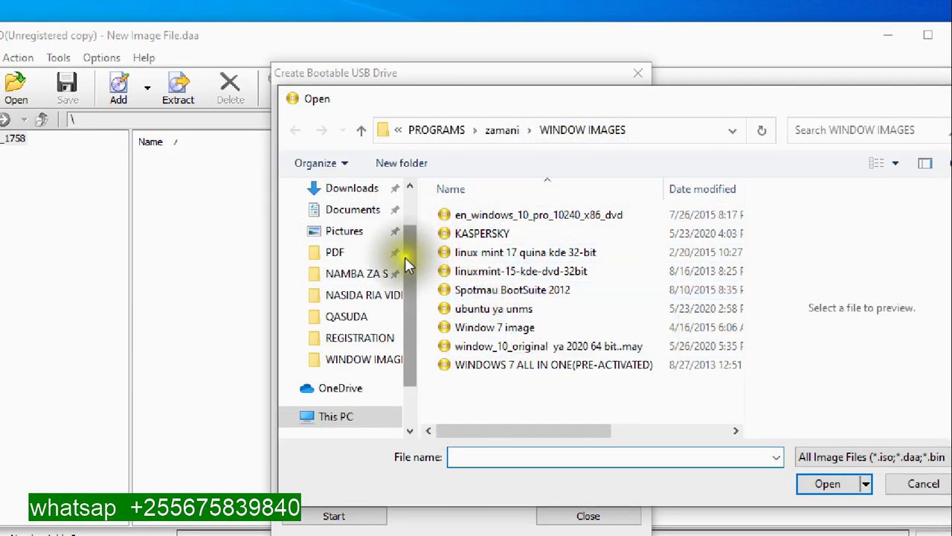
left_click_drag(405, 256, 404, 206)
left_click(342, 226)
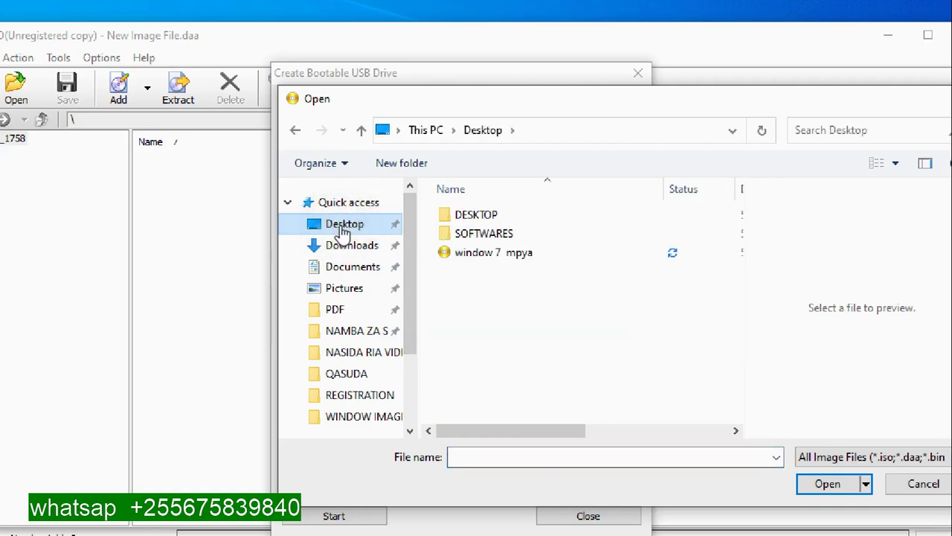
left_click(500, 255)
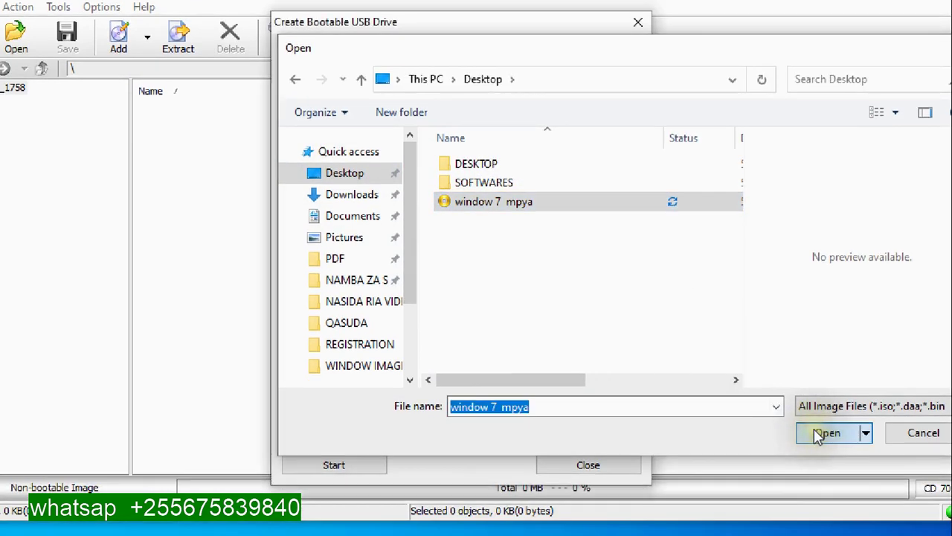
left_click(825, 484)
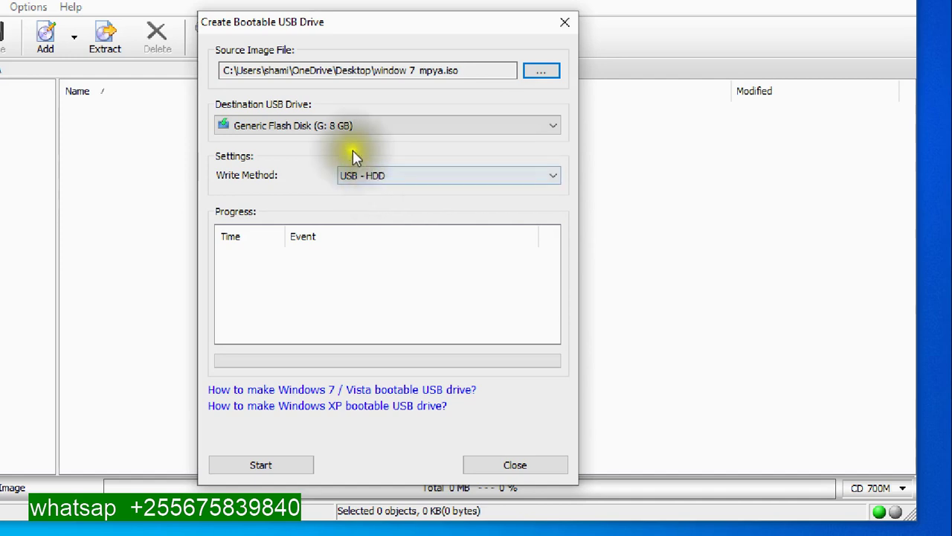
- Select Generic Flash Disk (G: 8 GB) as the destination USB drive, and close the bootable drive dialog and PowerISO without starting the write
left_click(333, 128)
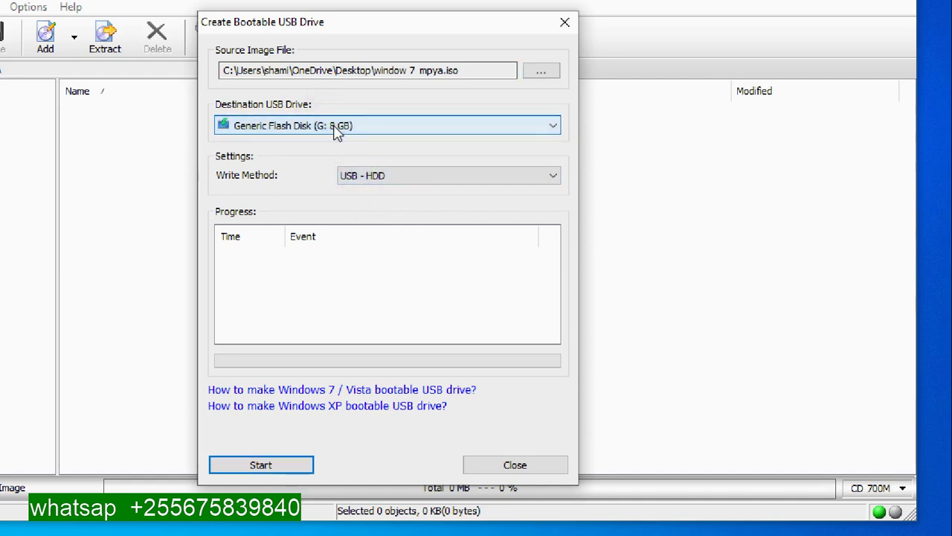
left_click(333, 127)
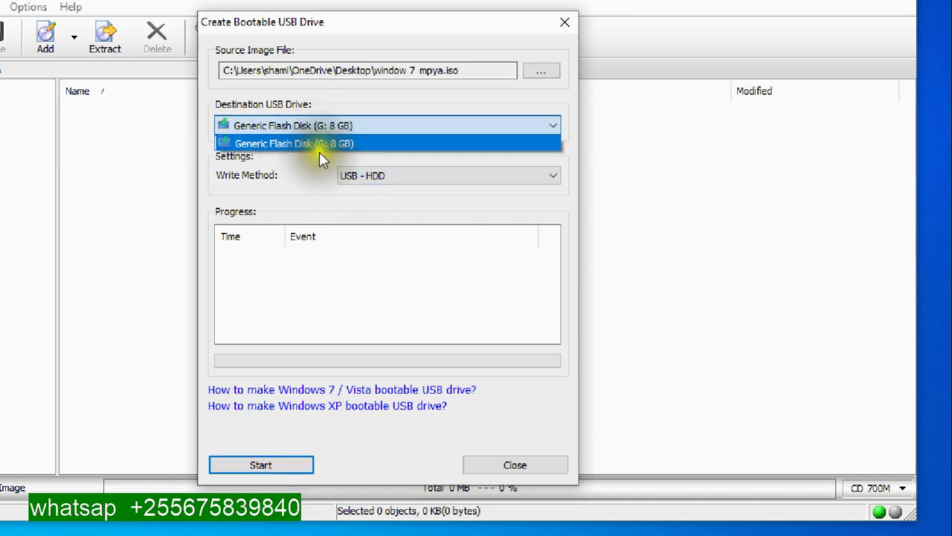
left_click(321, 146)
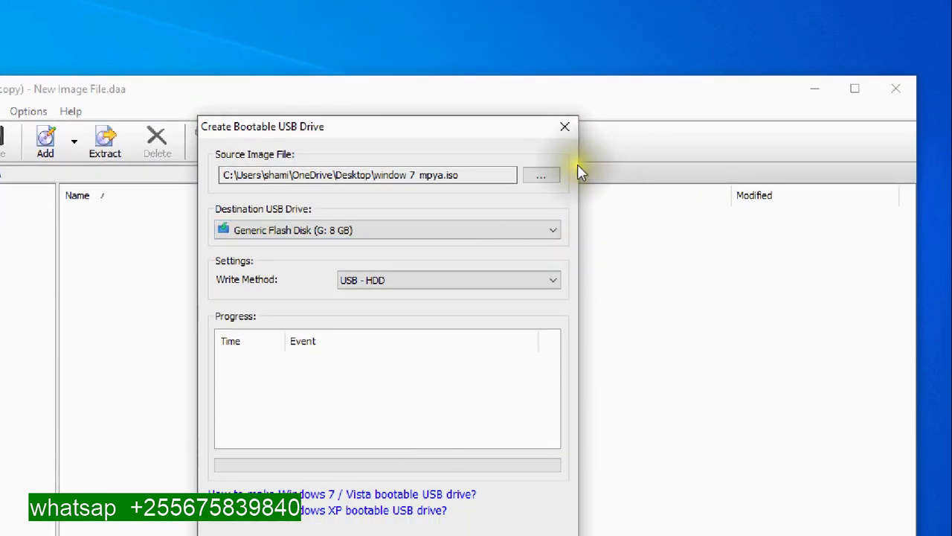
left_click(566, 128)
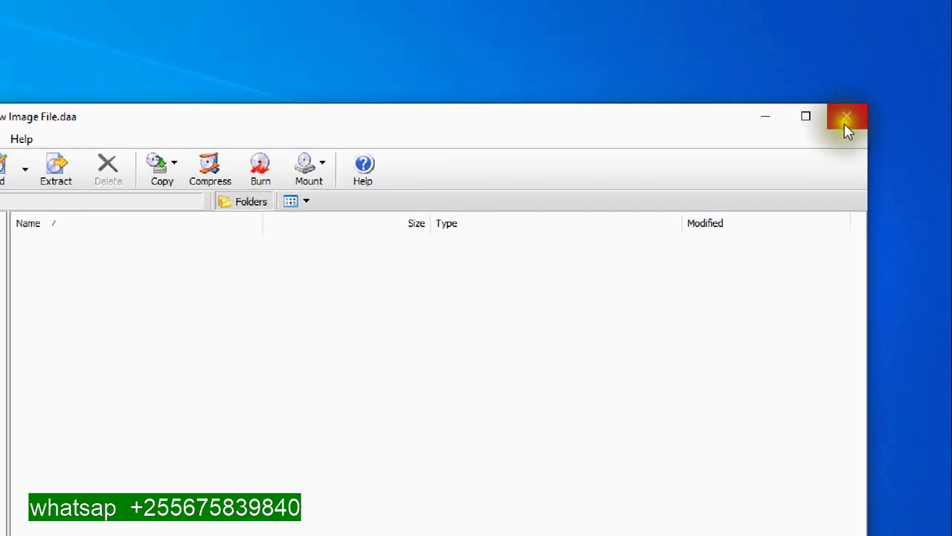
left_click(896, 100)
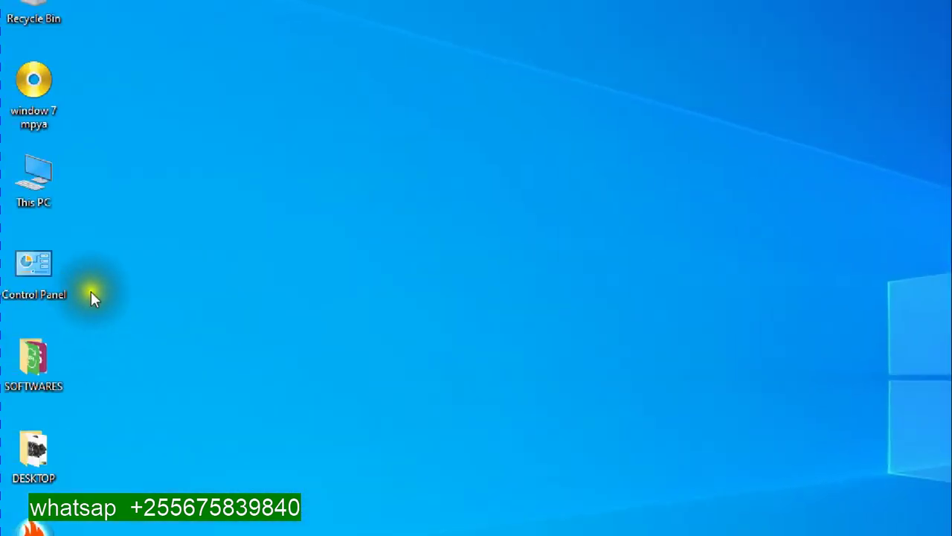
- Open the J_CCSA_X64F (G:) flash drive from This PC in a maximized window and examine its boot and setup files
left_click(44, 200)
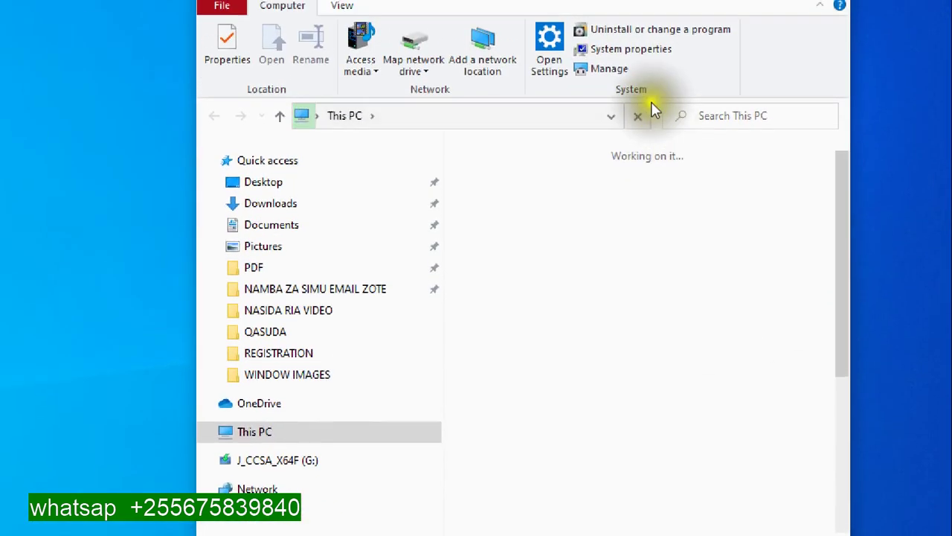
left_click(792, 101)
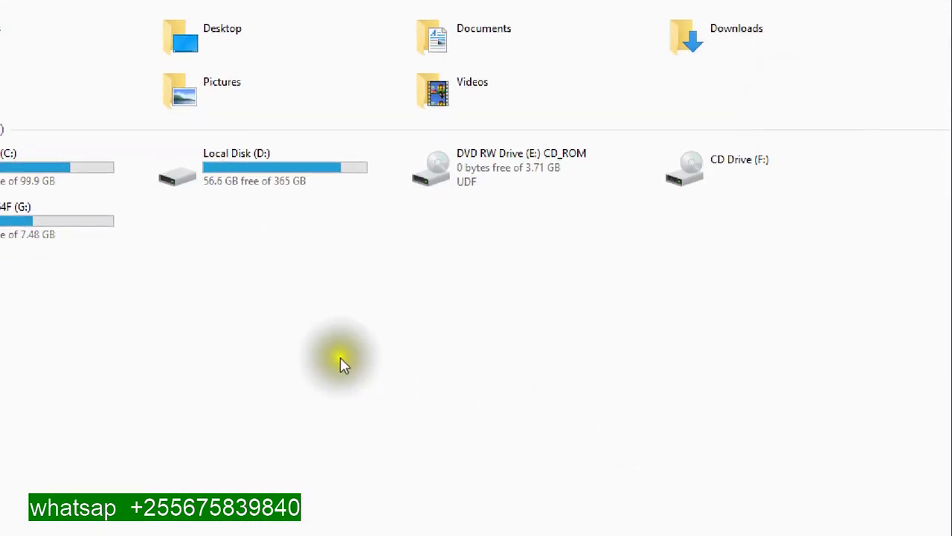
left_click(8, 232)
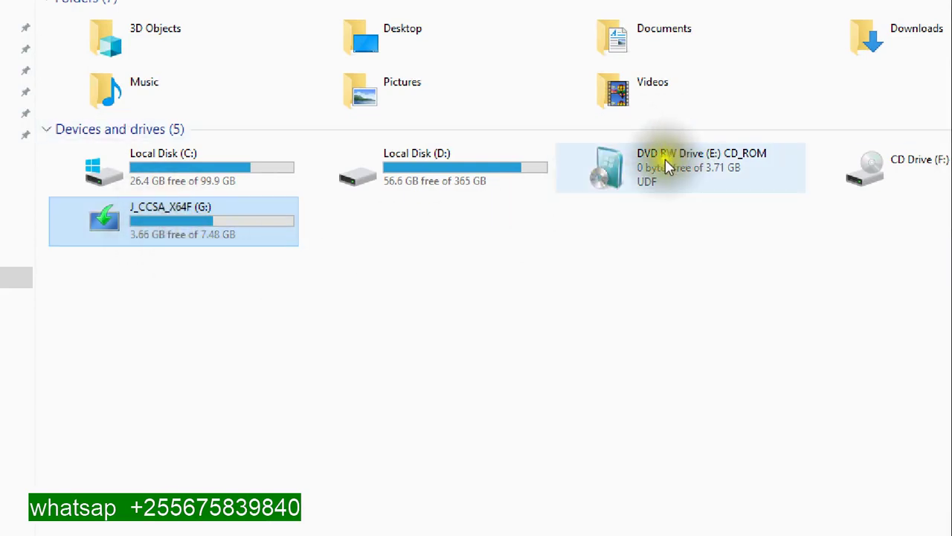
double_click(168, 229)
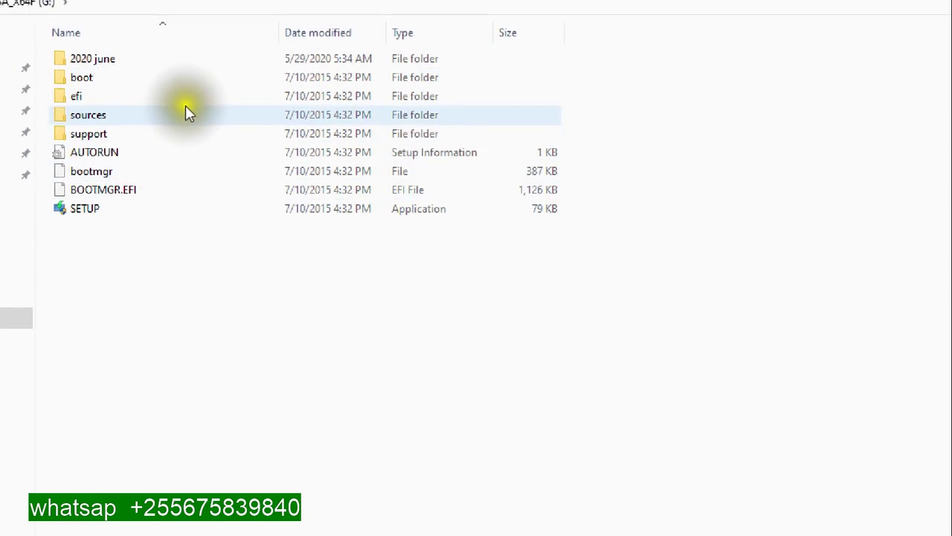
left_click(90, 149)
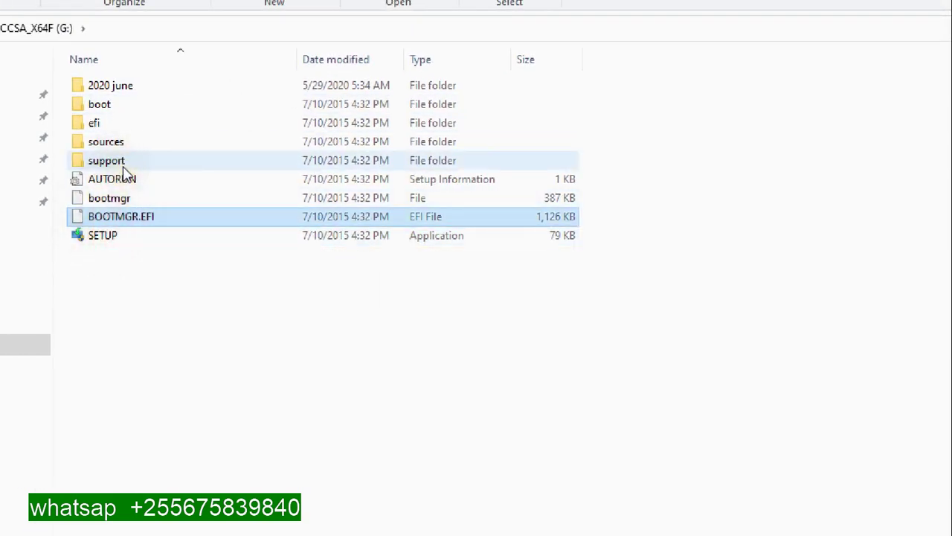
left_click(123, 165)
left_click(126, 239)
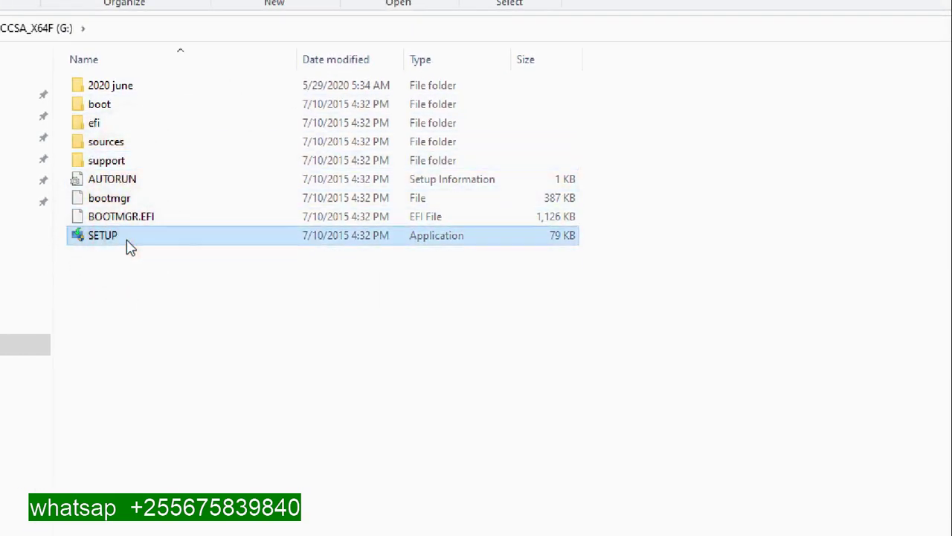
left_click(112, 217)
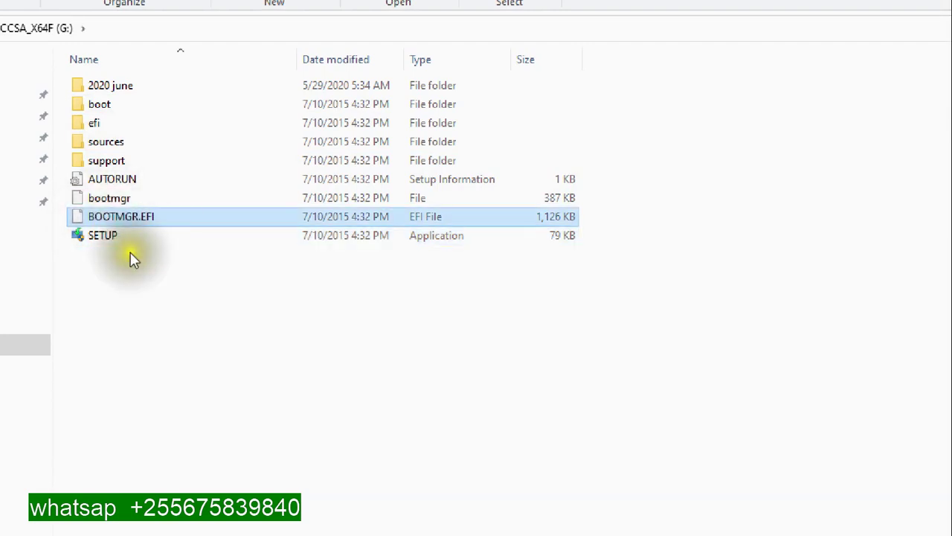
left_click(127, 254)
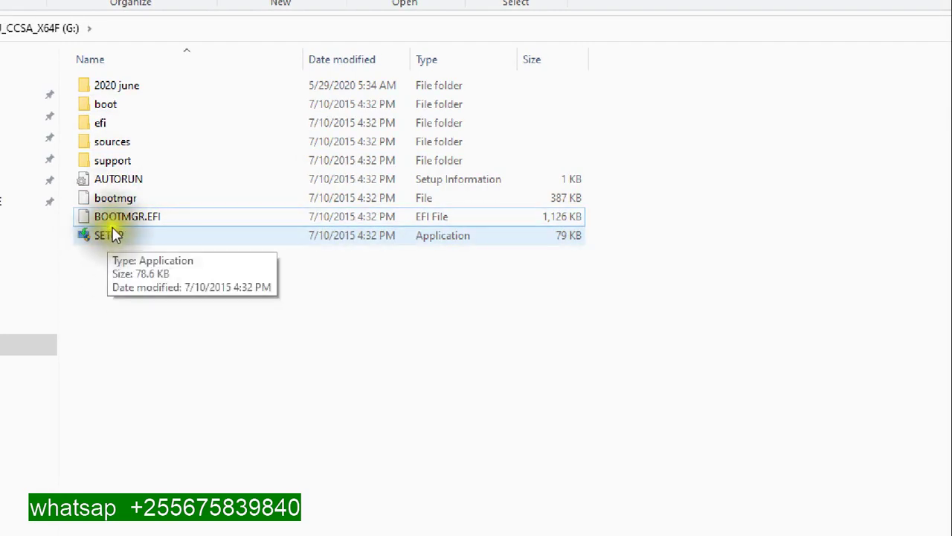
- Examine the boot and setup files on the J_CCSA_X64F (G:) drive, look inside the "2020 june" folder, and return to the drive's root
left_click(145, 200)
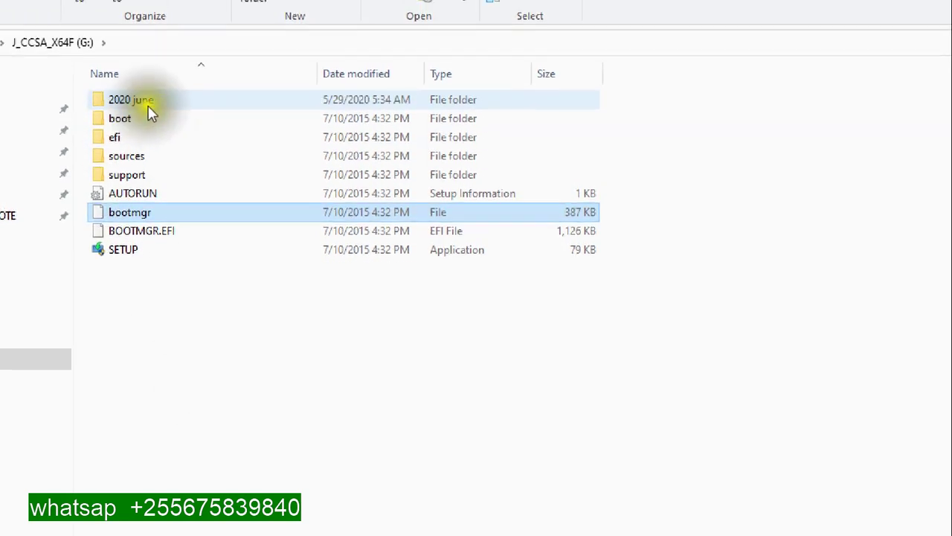
mouse_move(149, 102)
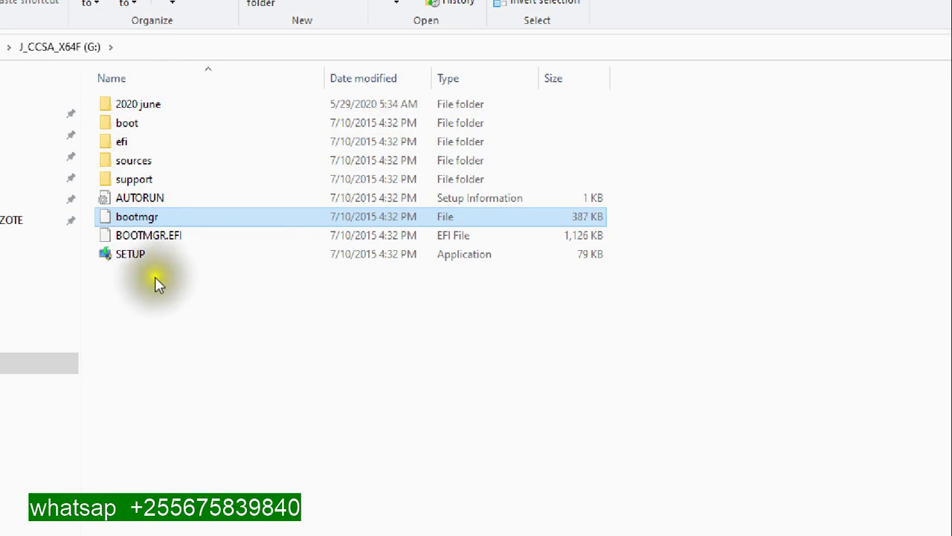
left_click(155, 289)
left_click_drag(155, 283, 143, 116)
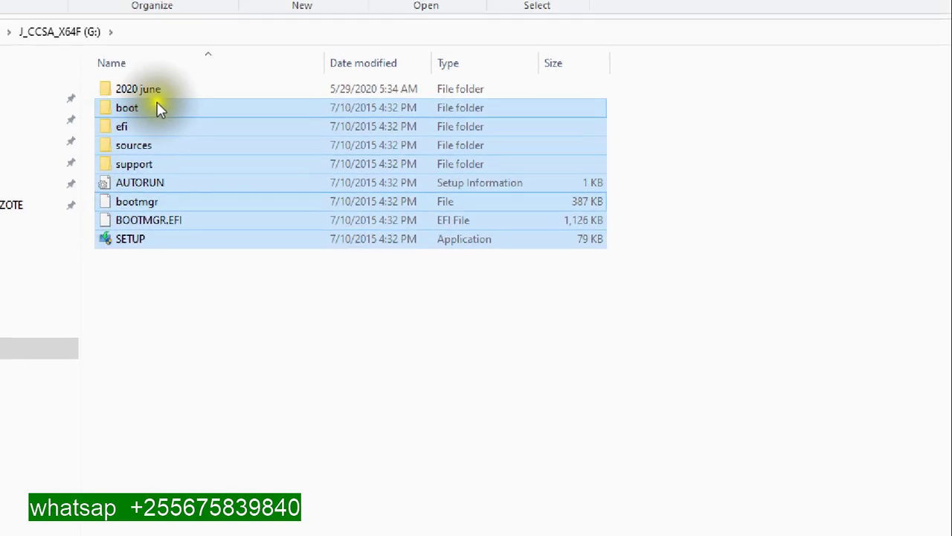
double_click(158, 111)
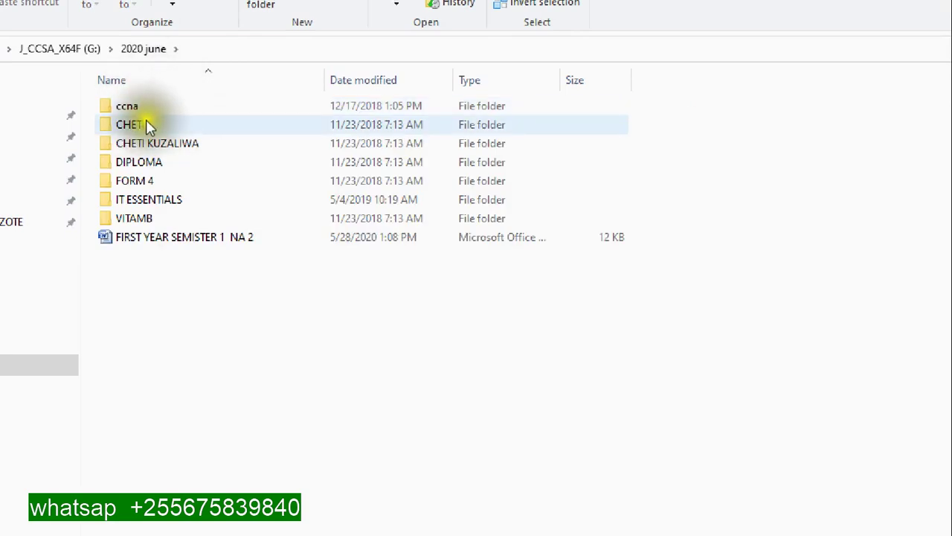
left_click_drag(137, 237, 9, 61)
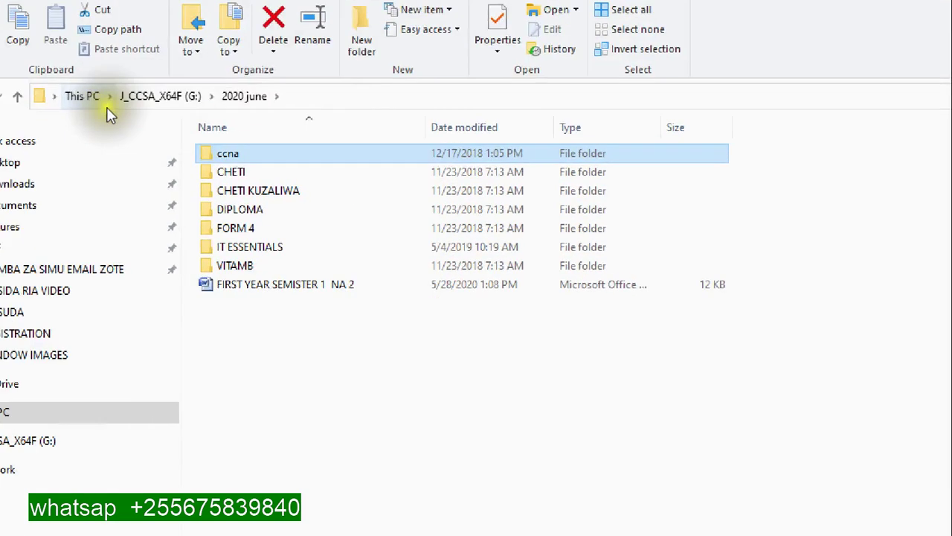
left_click(18, 111)
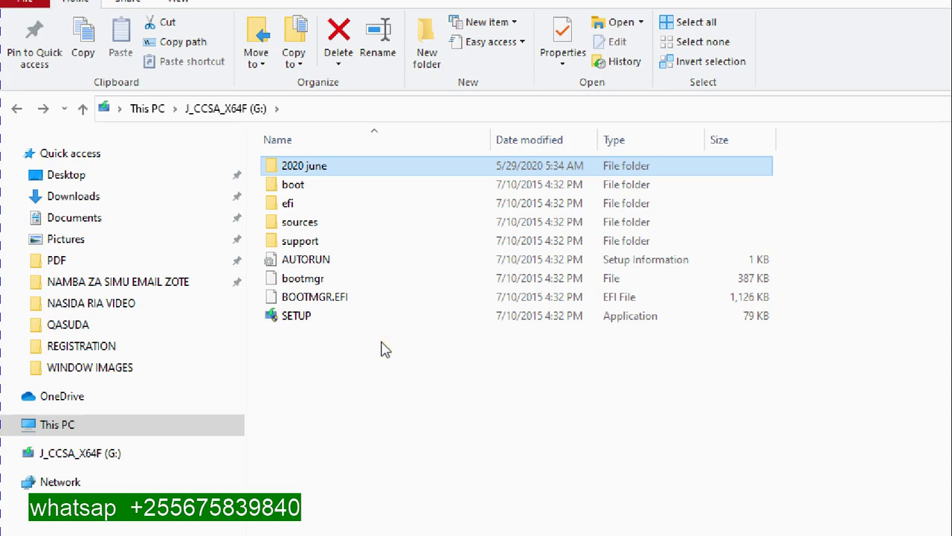
- Point out bootmgr and the "2020 june" folder on the flash drive, check that folder's contents again, and close the window
left_click(304, 279)
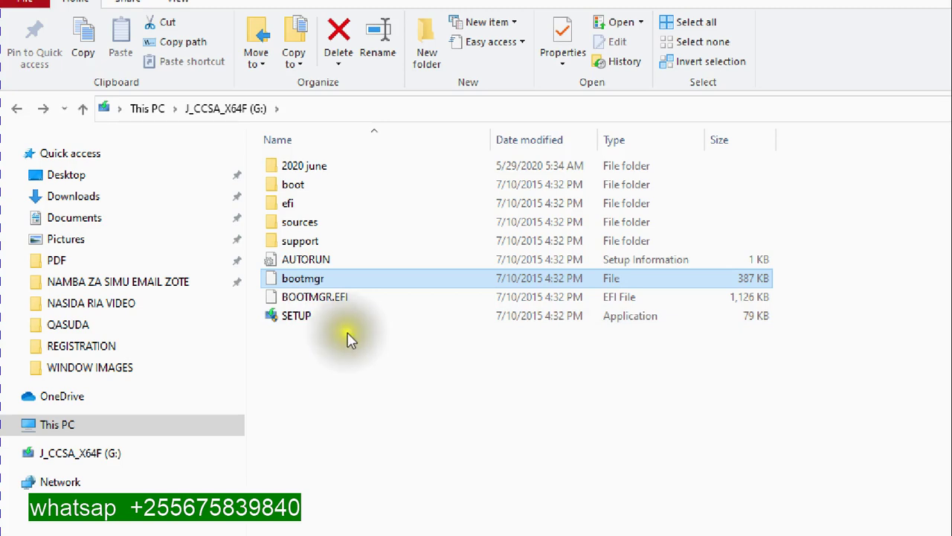
left_click(307, 169)
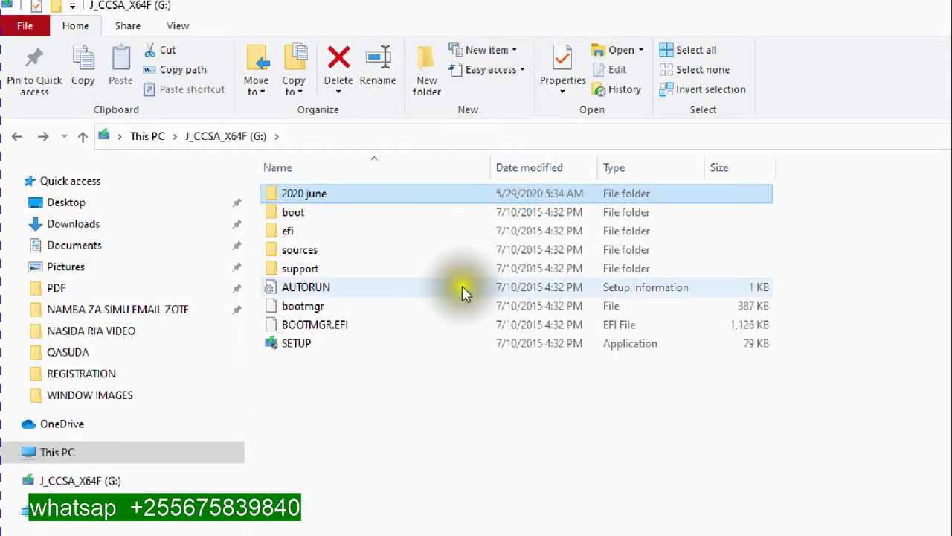
left_click(455, 406)
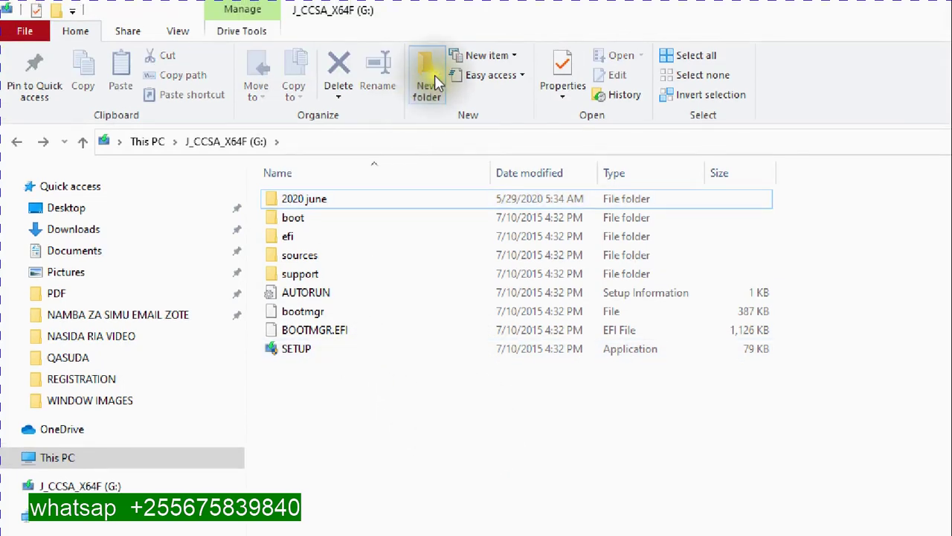
double_click(293, 198)
left_click(22, 144)
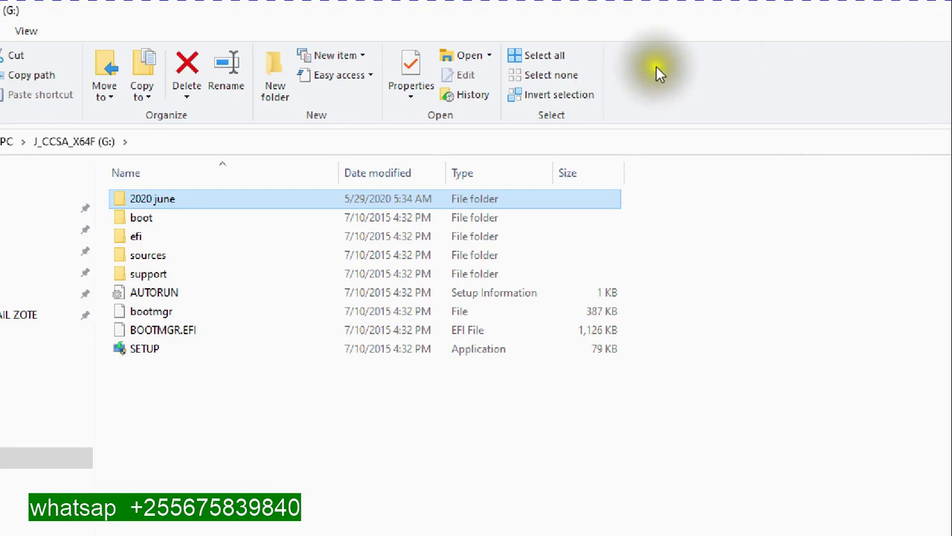
left_click(937, 6)
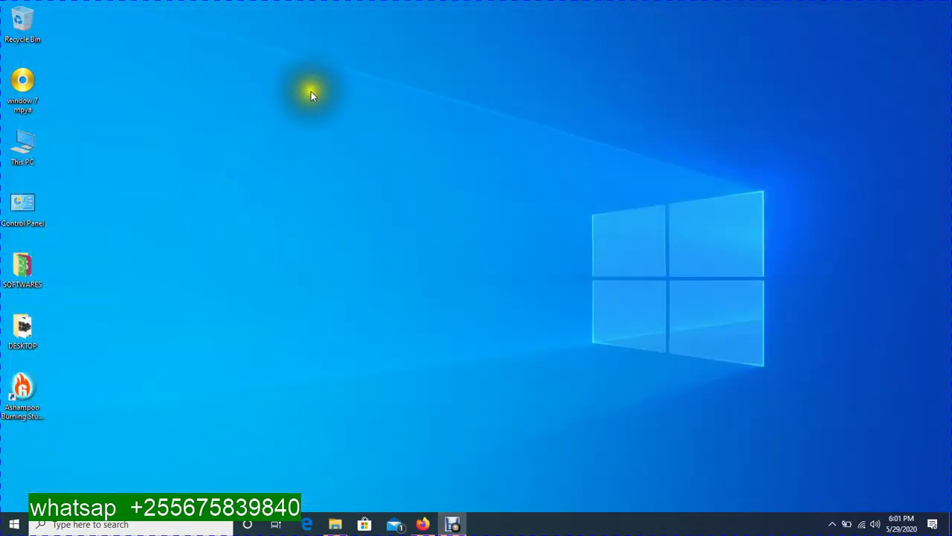
- Open the "window 7 mpya" image from the desktop in PowerISO, dismiss the registration reminder, and close the program
left_click(28, 105)
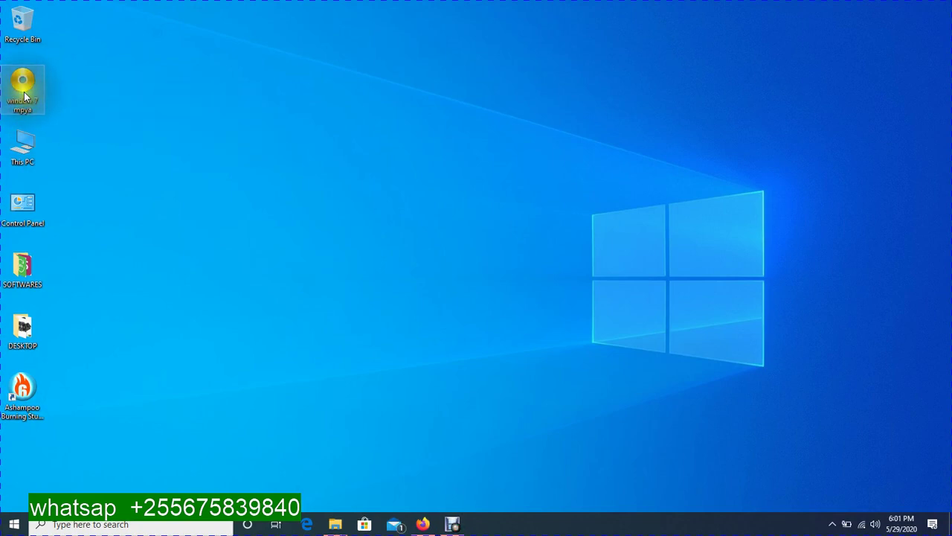
left_click(66, 98)
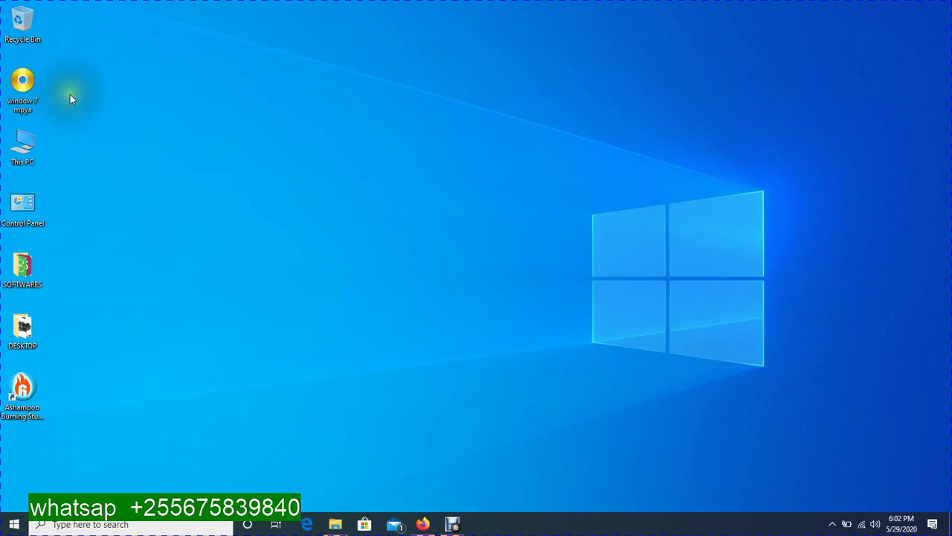
left_click(38, 88)
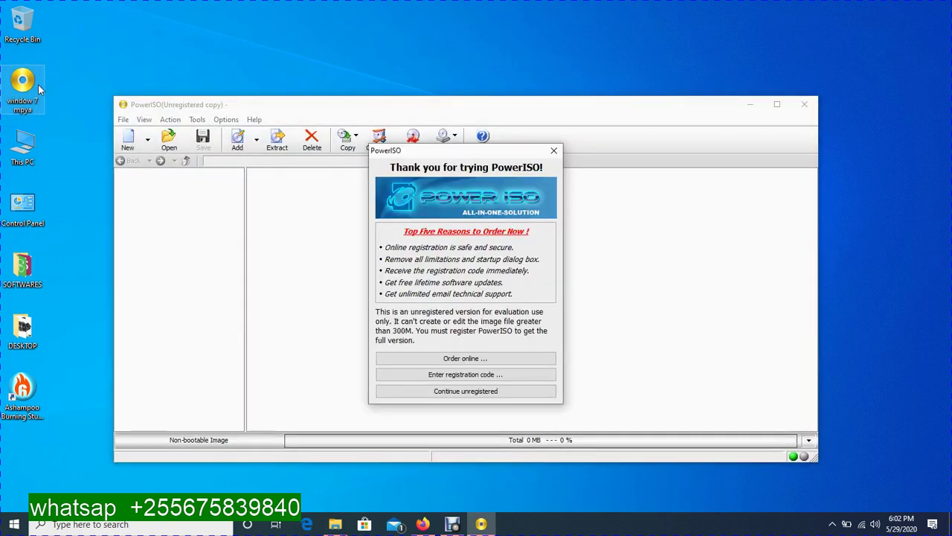
left_click(549, 162)
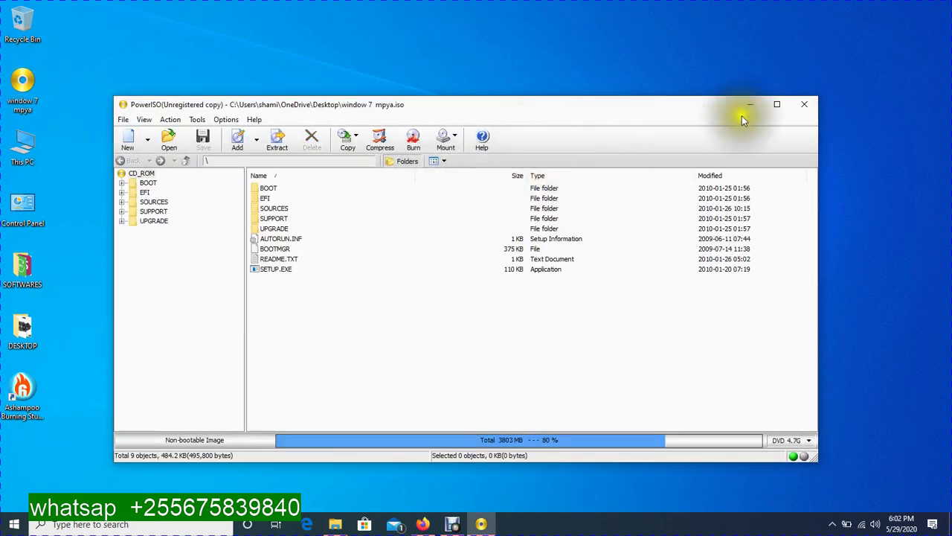
left_click(805, 103)
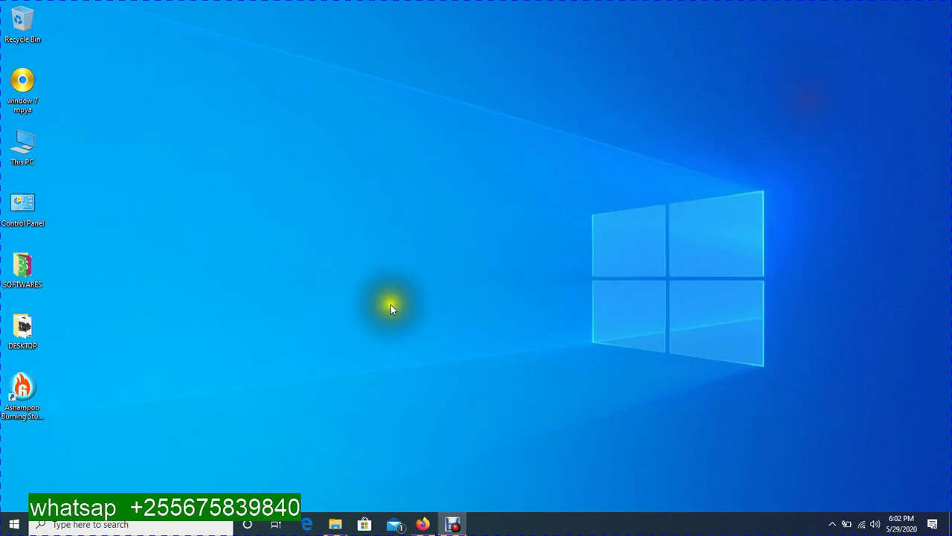
- Search Windows for PowerISO, run it as administrator, and dismiss its registration reminder
left_click(126, 524)
type("po")
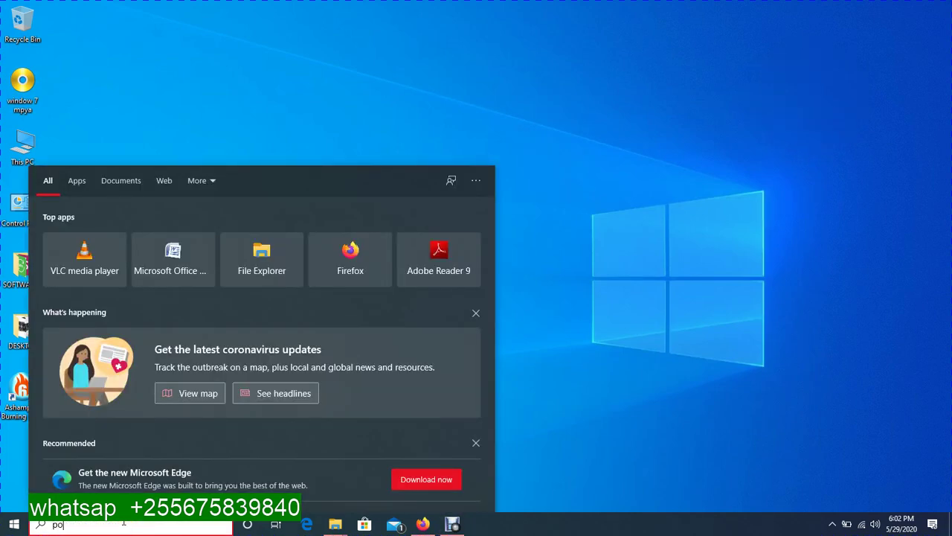
type("w")
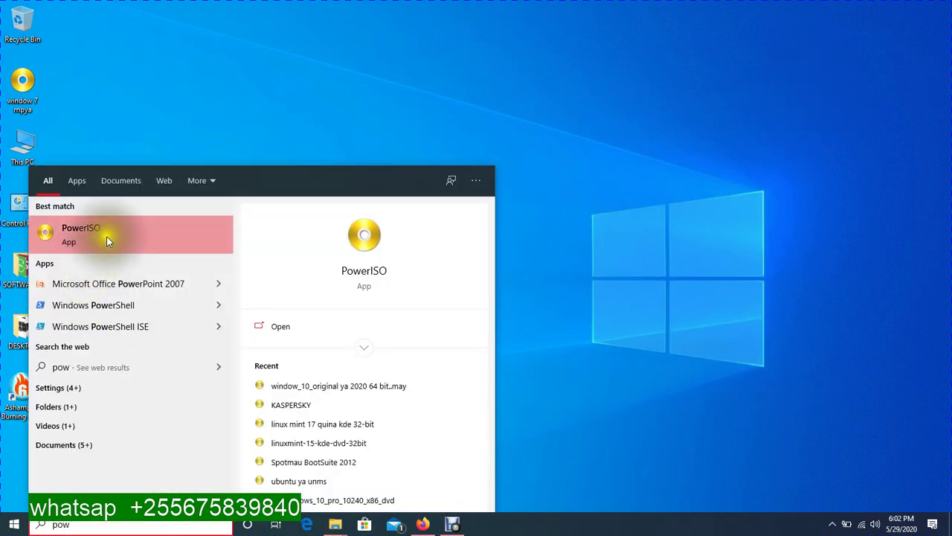
right_click(108, 235)
left_click(124, 247)
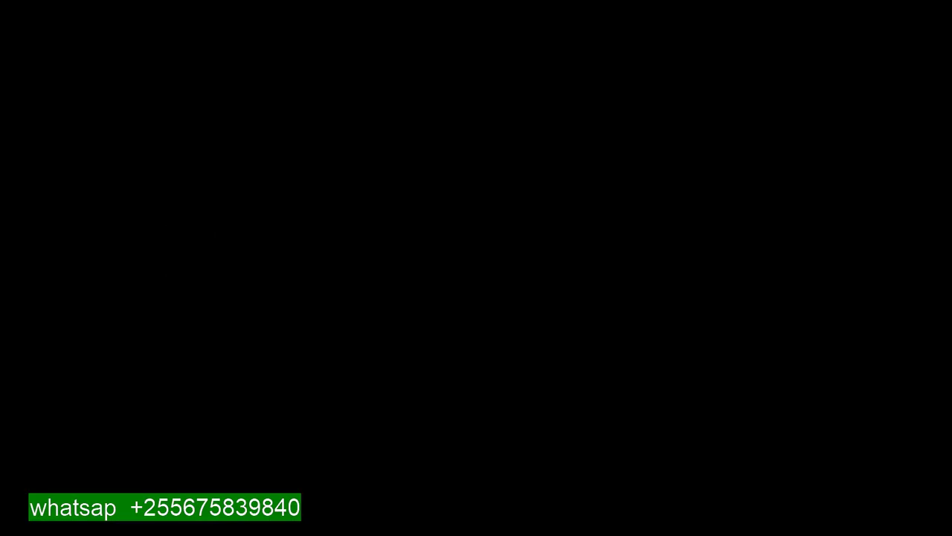
left_click(404, 340)
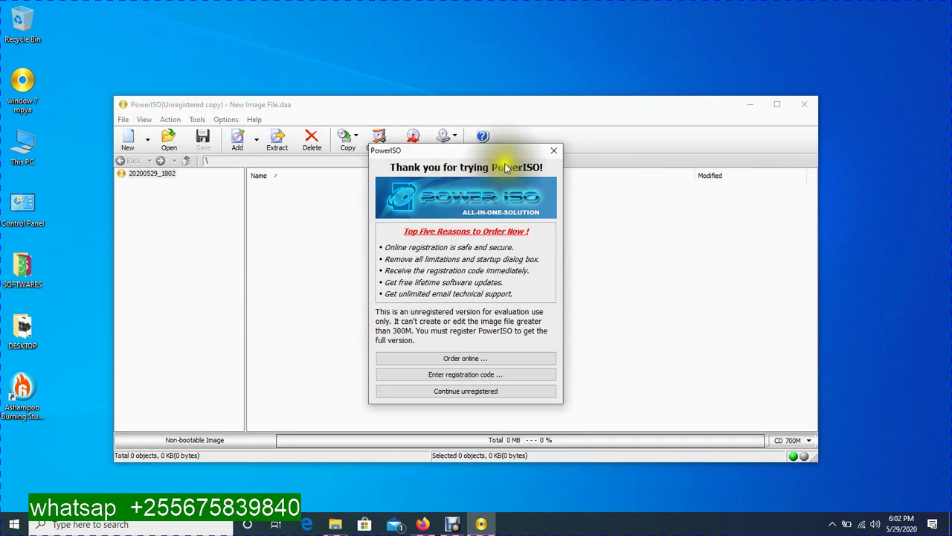
left_click(553, 151)
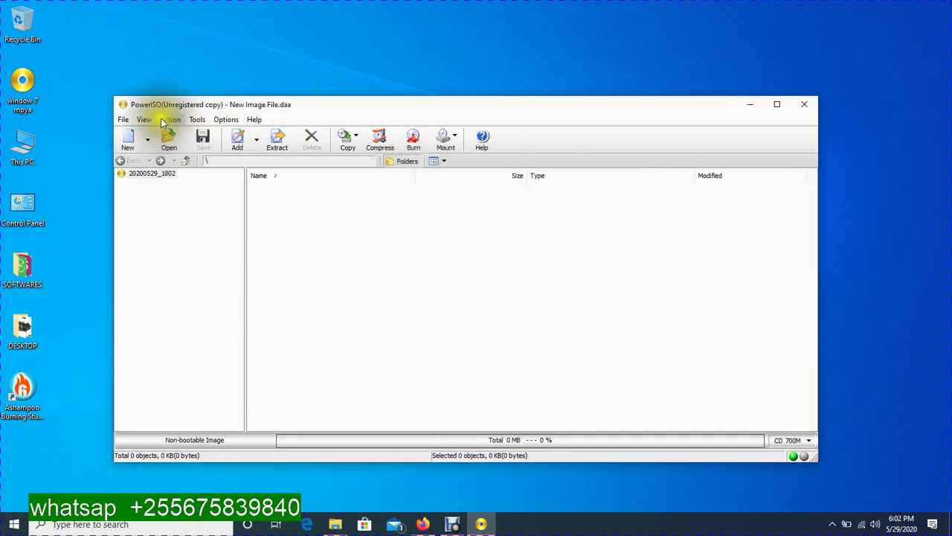
- Try to bring the "window 7 mpya" image from the desktop directly into the PowerISO window
left_click(23, 82)
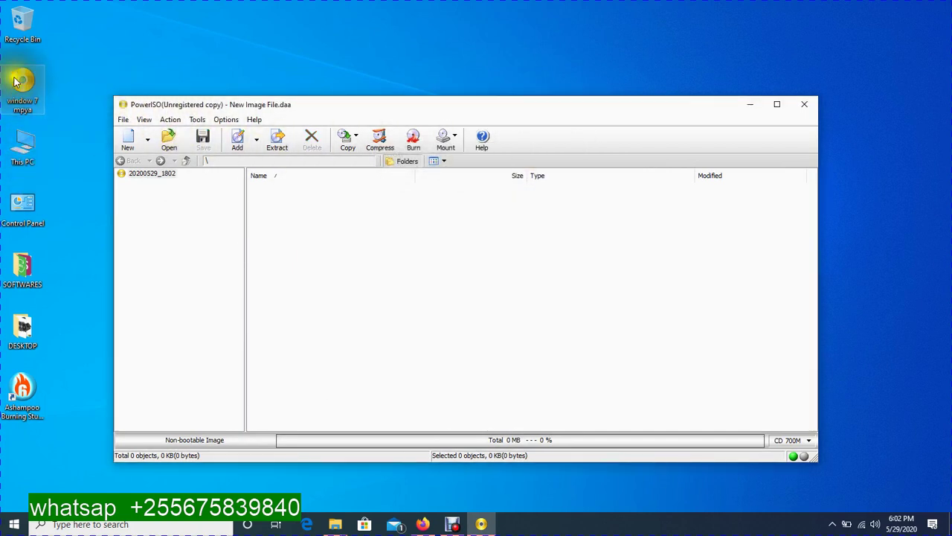
right_click(105, 54)
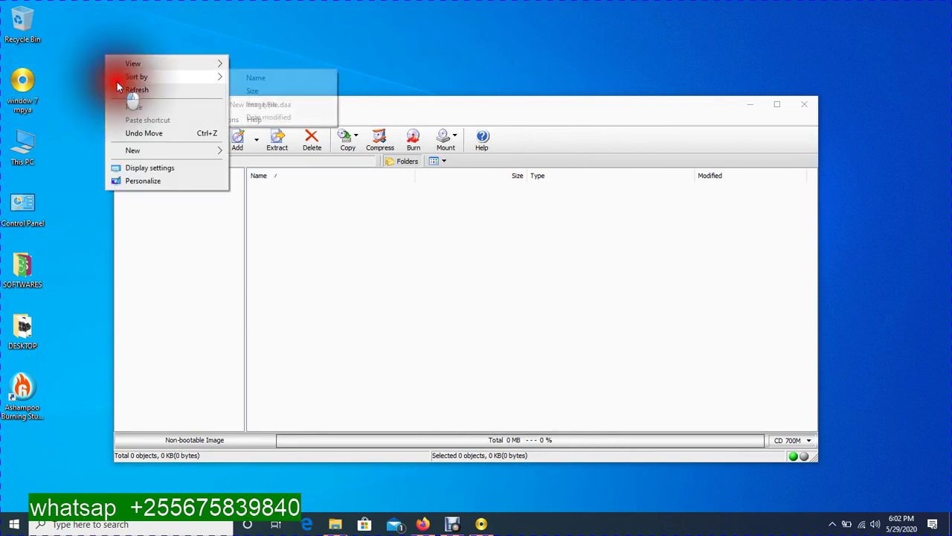
left_click(36, 90)
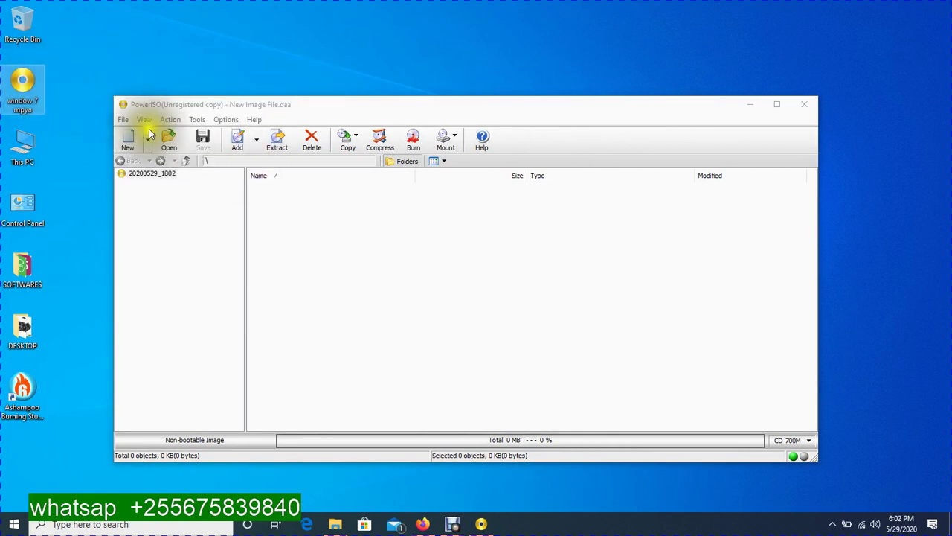
left_click(238, 153)
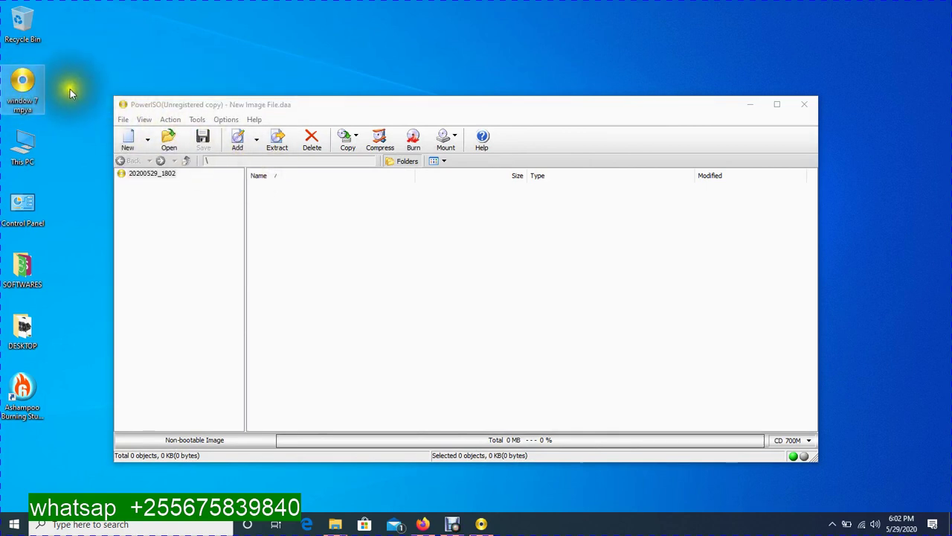
left_click_drag(30, 90, 272, 141)
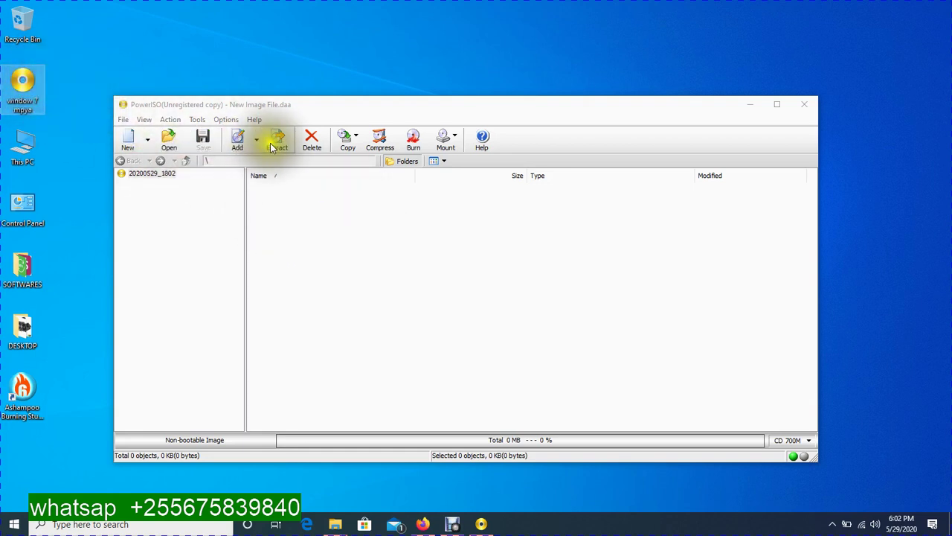
- Open the image file "window 7 mpya" from the Desktop folder in PowerISO
left_click(169, 146)
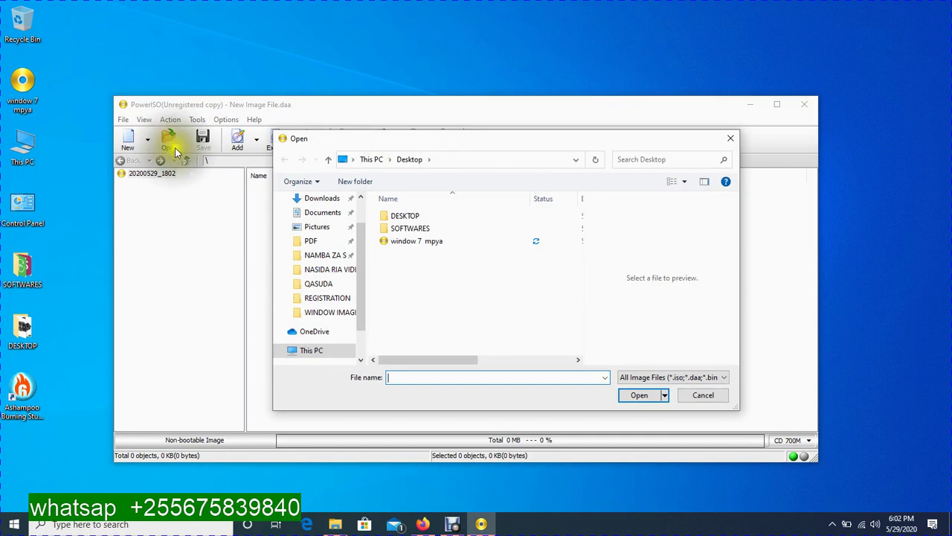
scroll(342, 231, "up", 2)
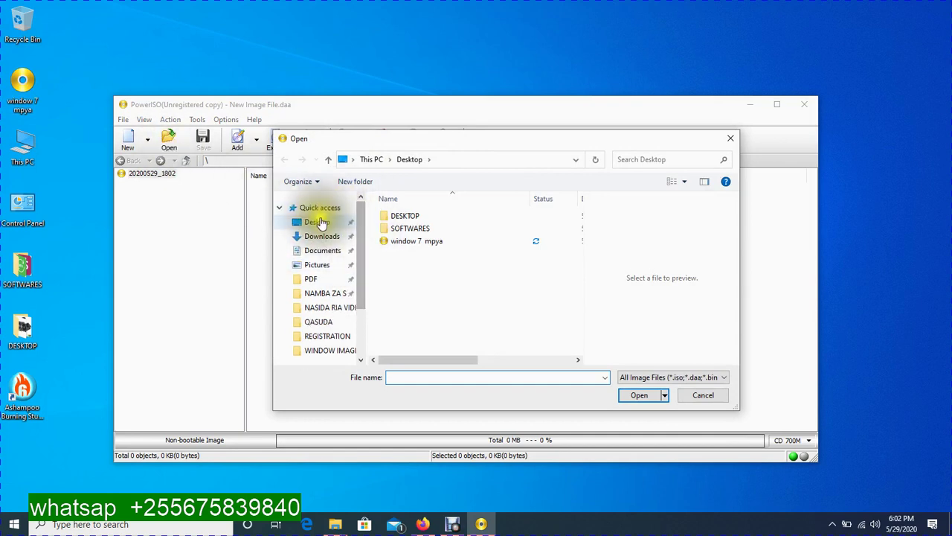
double_click(419, 241)
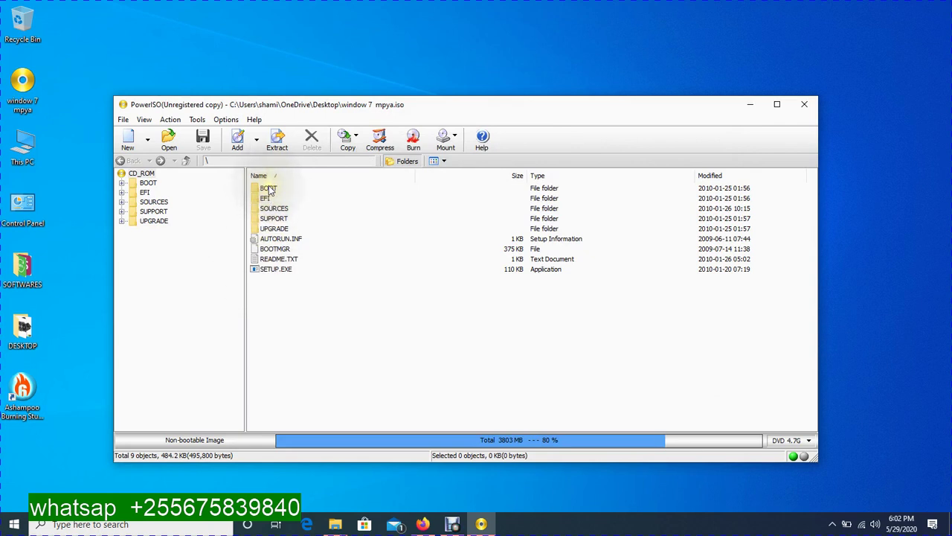
left_click(277, 140)
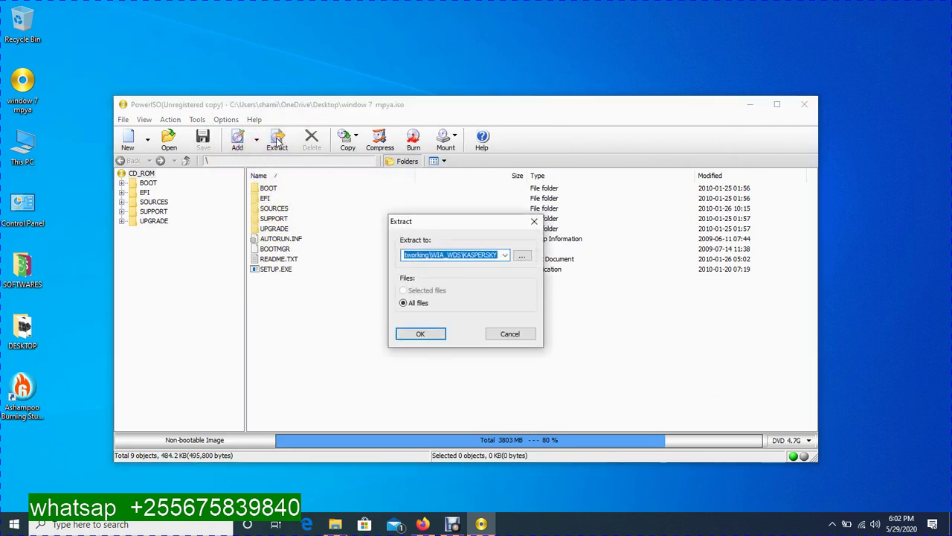
left_click(521, 255)
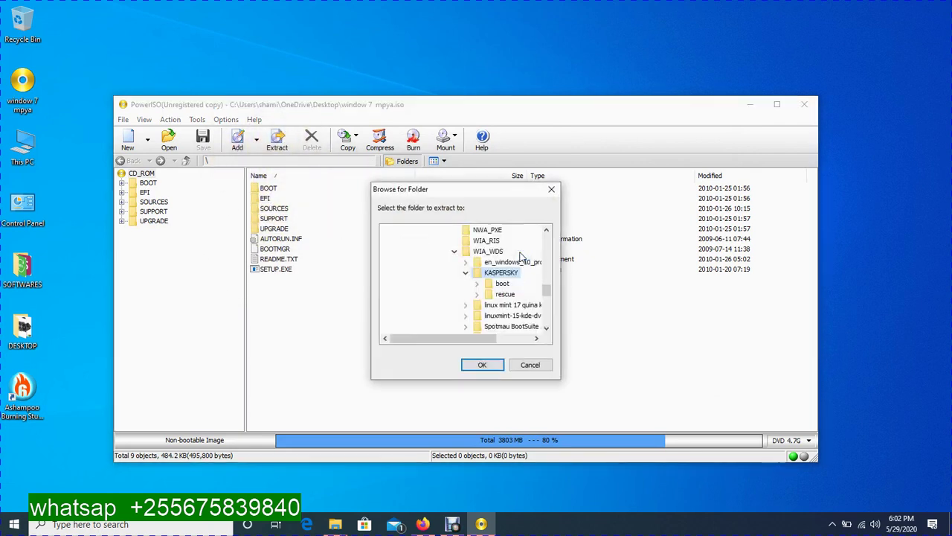
left_click_drag(547, 285, 538, 233)
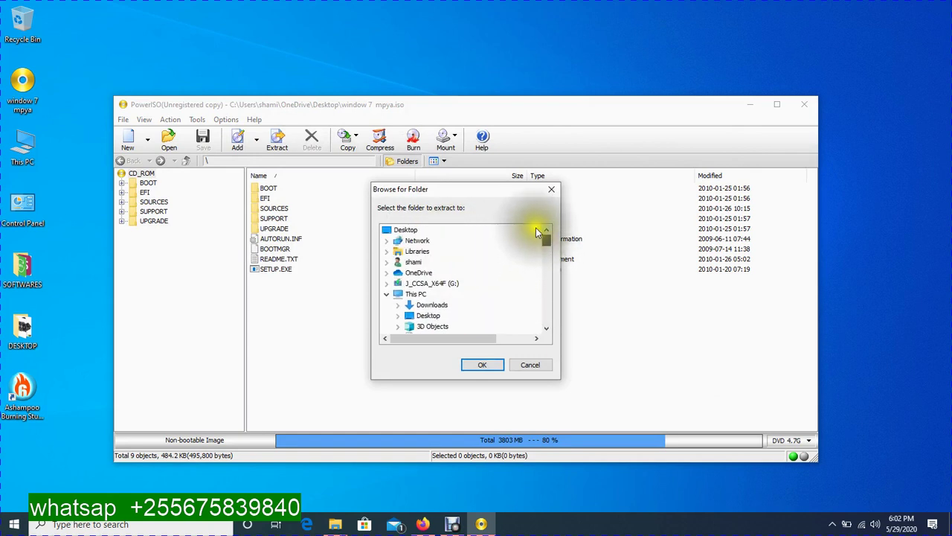
left_click(406, 229)
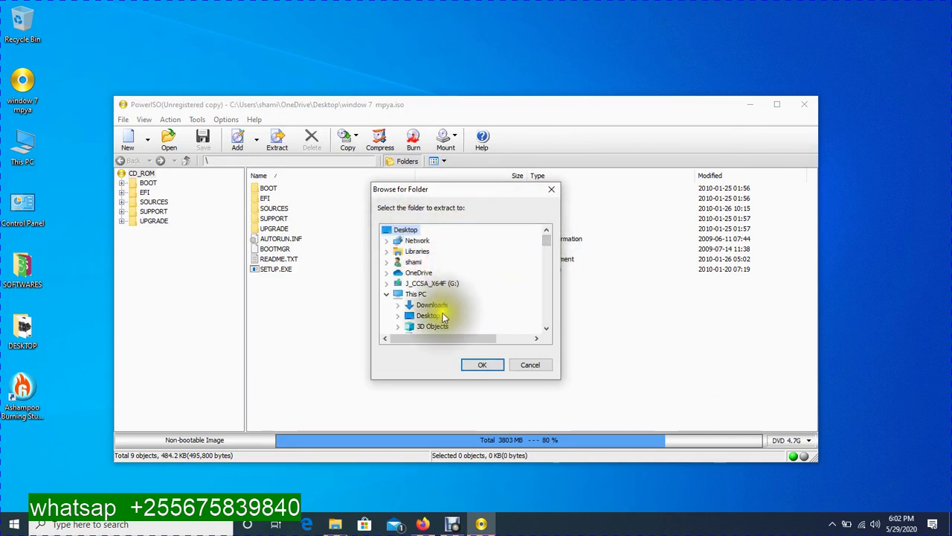
scroll(443, 317, "down", 2)
left_click(436, 317)
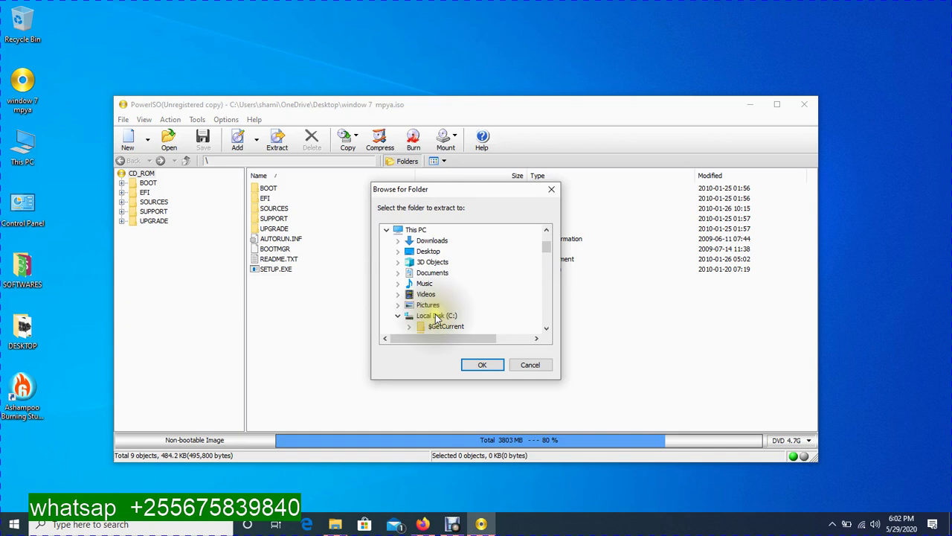
left_click(456, 309)
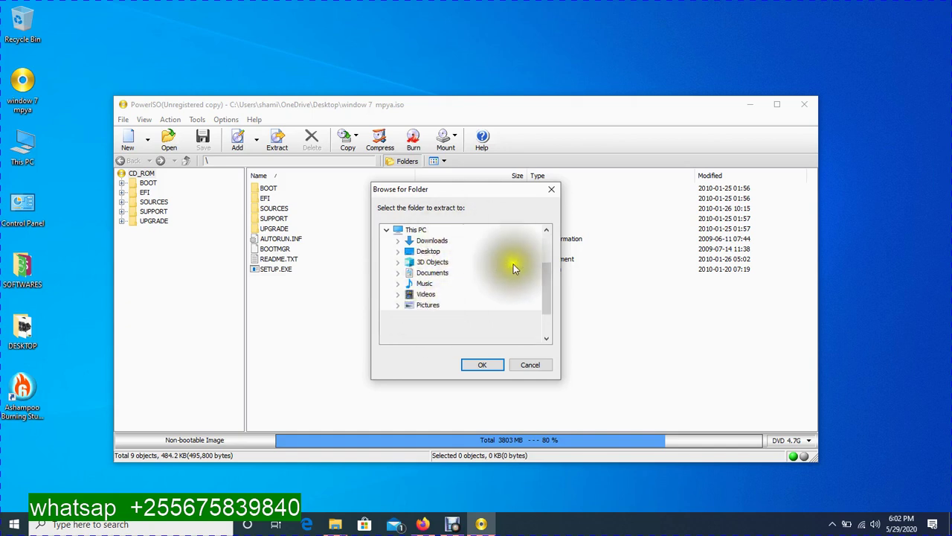
scroll(547, 307, "down", 1)
left_click_drag(546, 307, 544, 236)
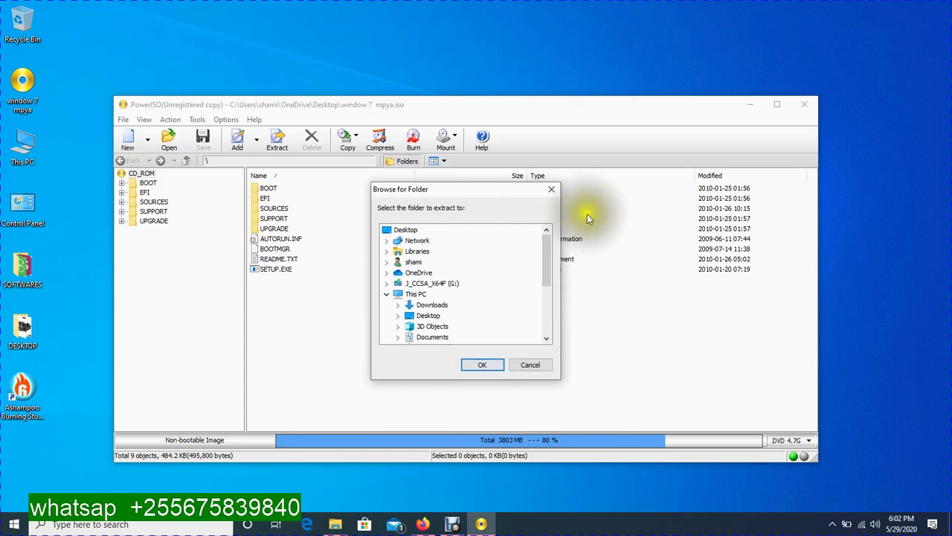
left_click(550, 190)
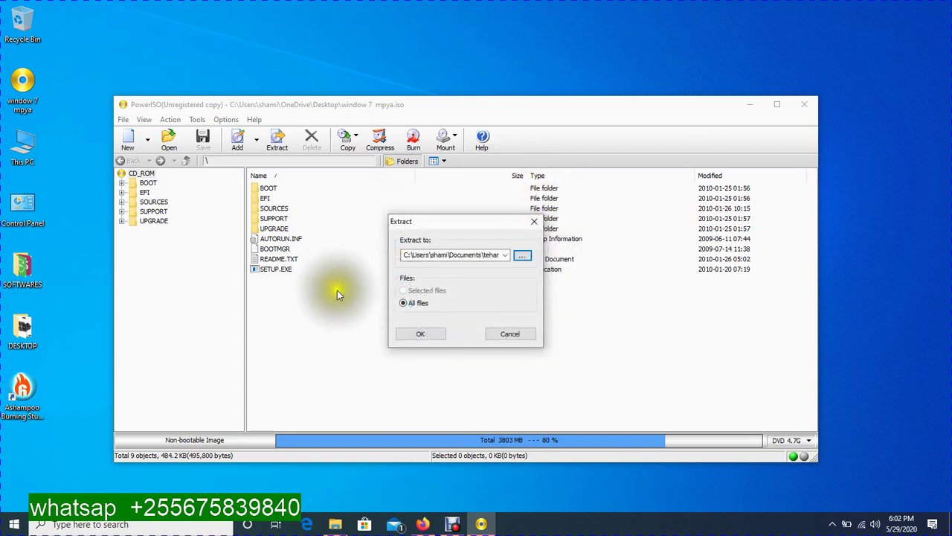
left_click(534, 221)
- Go over the image's root contents, selecting several items together and README.TXT, BOOT and SOURCES individually
left_click_drag(297, 294, 284, 191)
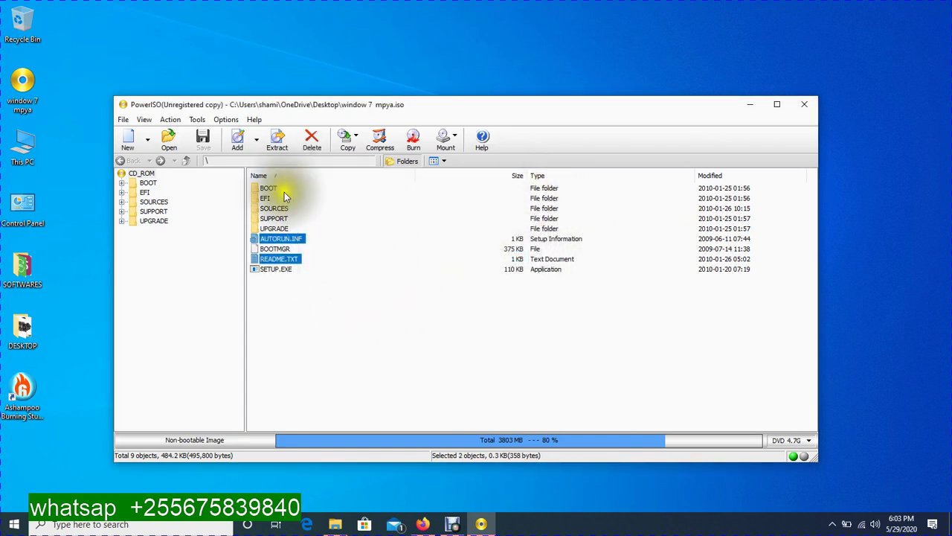
left_click_drag(275, 295, 274, 186)
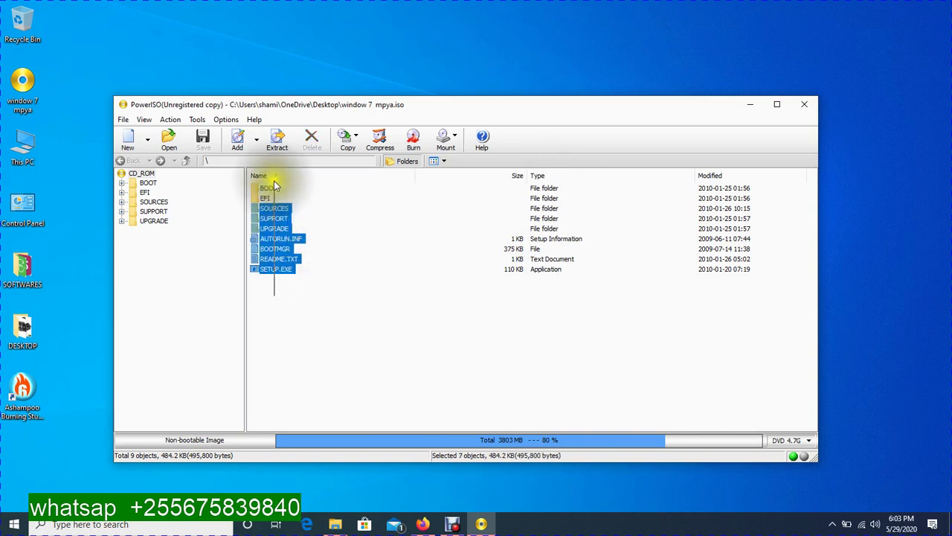
left_click(290, 337)
left_click(274, 259)
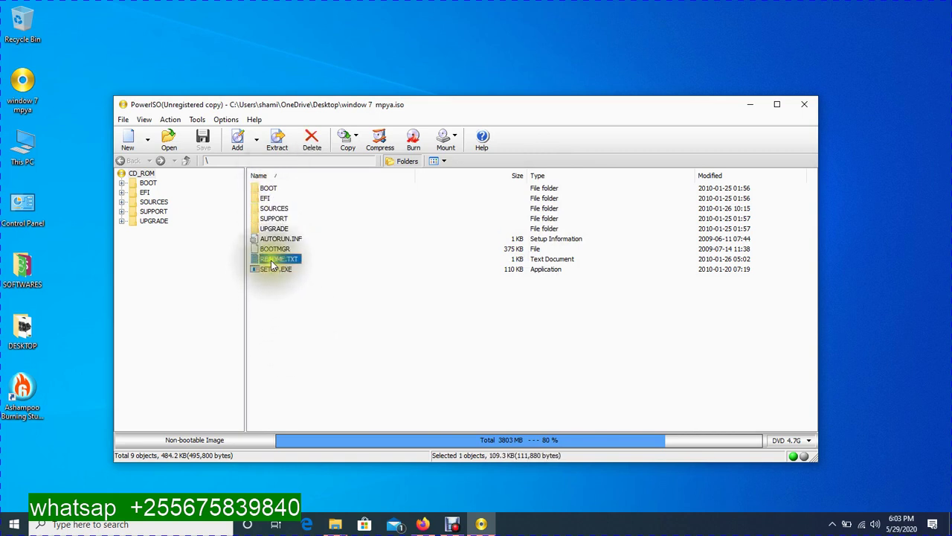
left_click(268, 189)
left_click(273, 209)
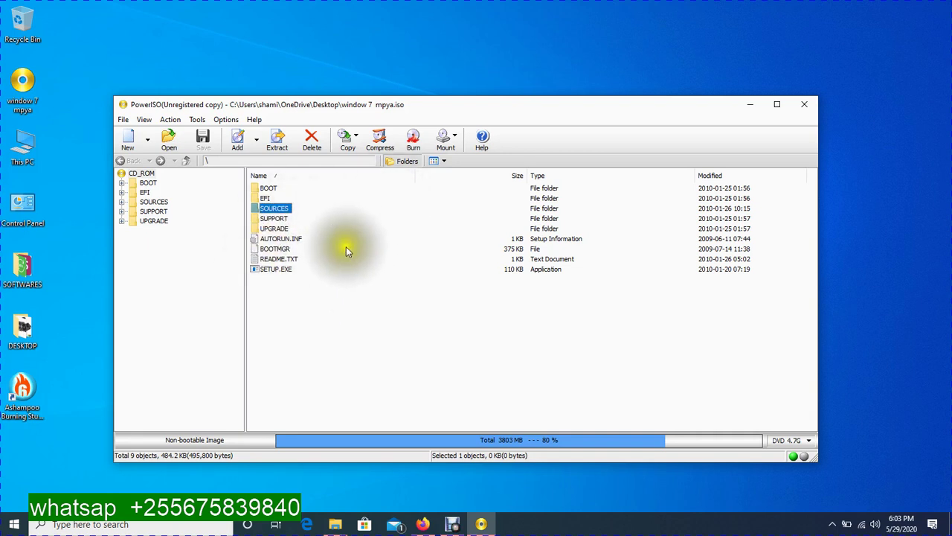
right_click(403, 70)
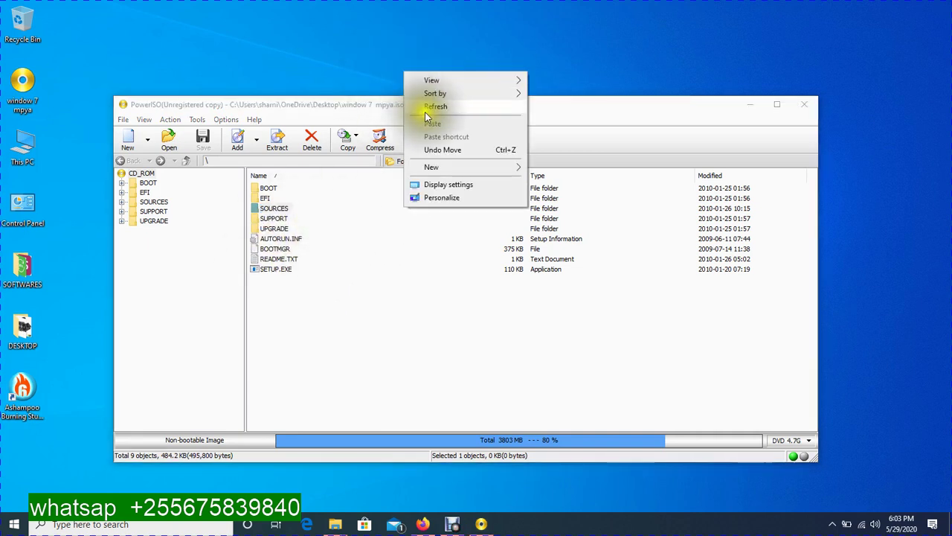
left_click(427, 110)
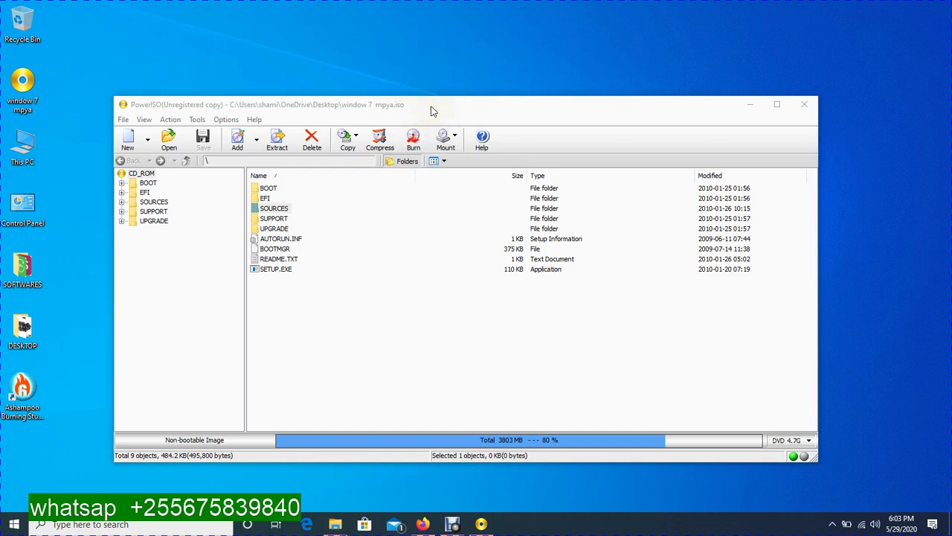
left_click_drag(430, 108, 440, 89)
right_click(395, 58)
left_click(420, 86)
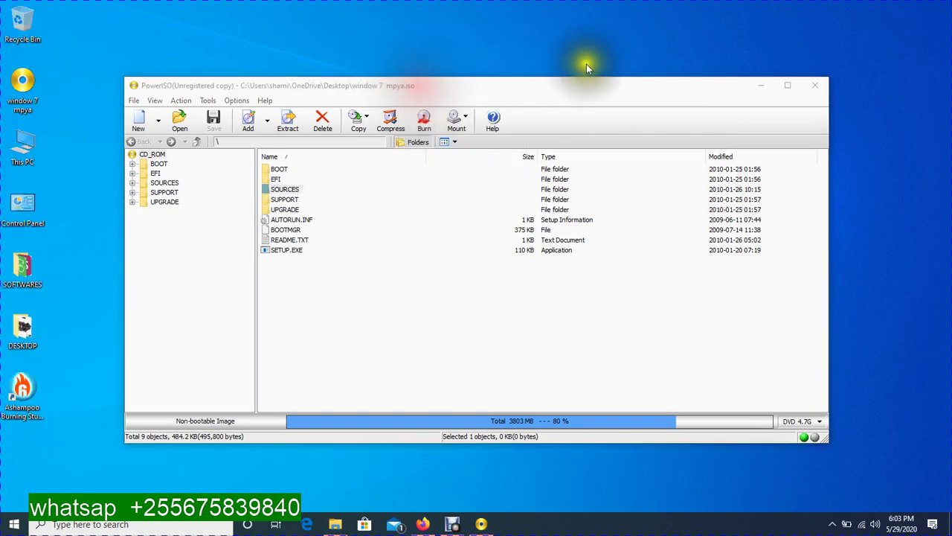
right_click(388, 51)
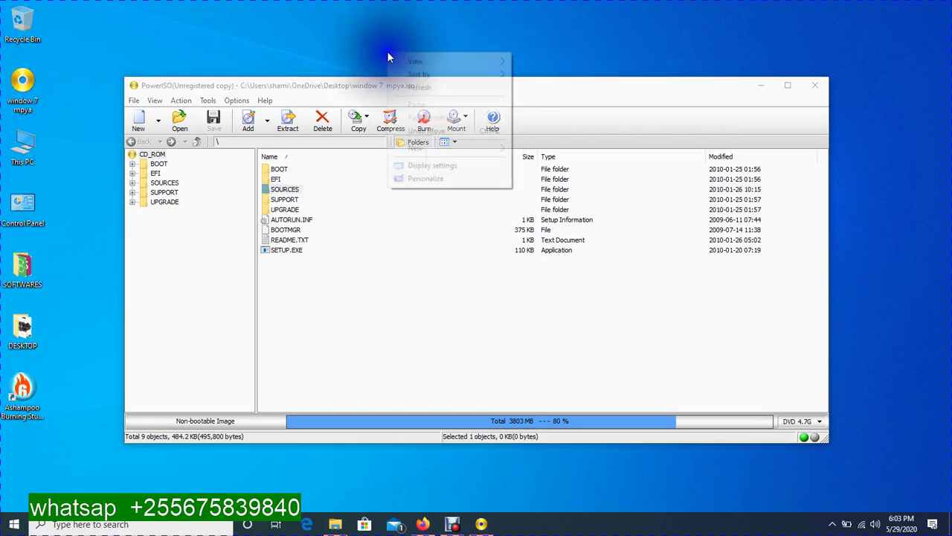
left_click(426, 92)
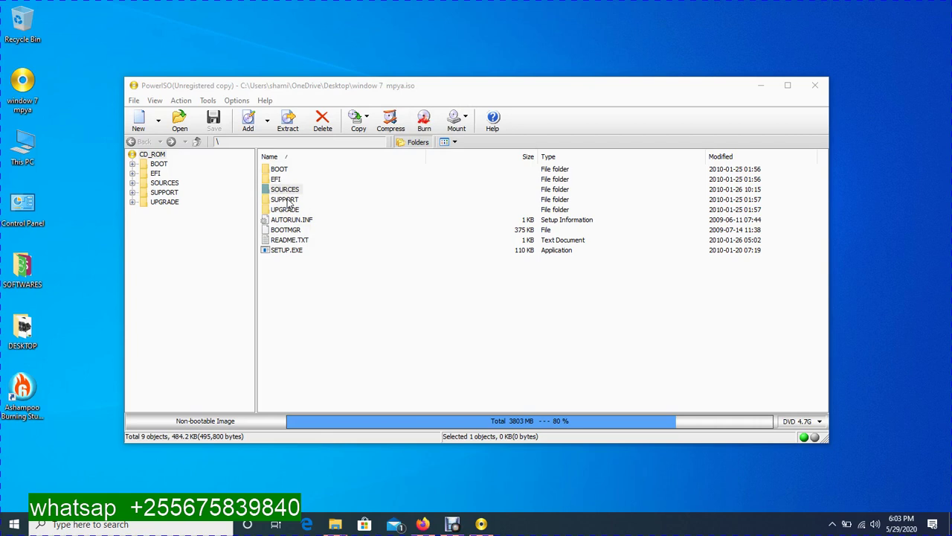
left_click(294, 277)
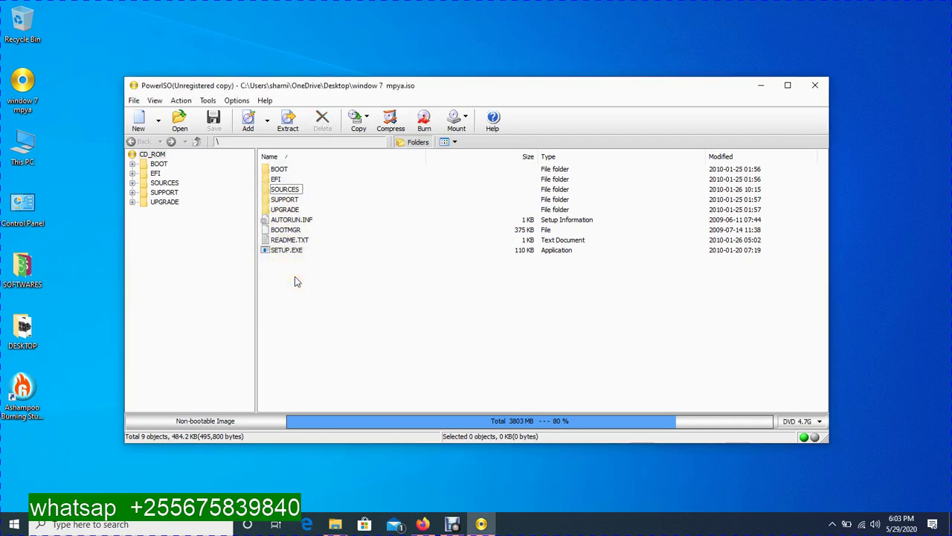
left_click_drag(295, 281, 305, 216)
left_click(326, 315)
left_click(329, 304)
left_click(287, 276)
right_click(473, 8)
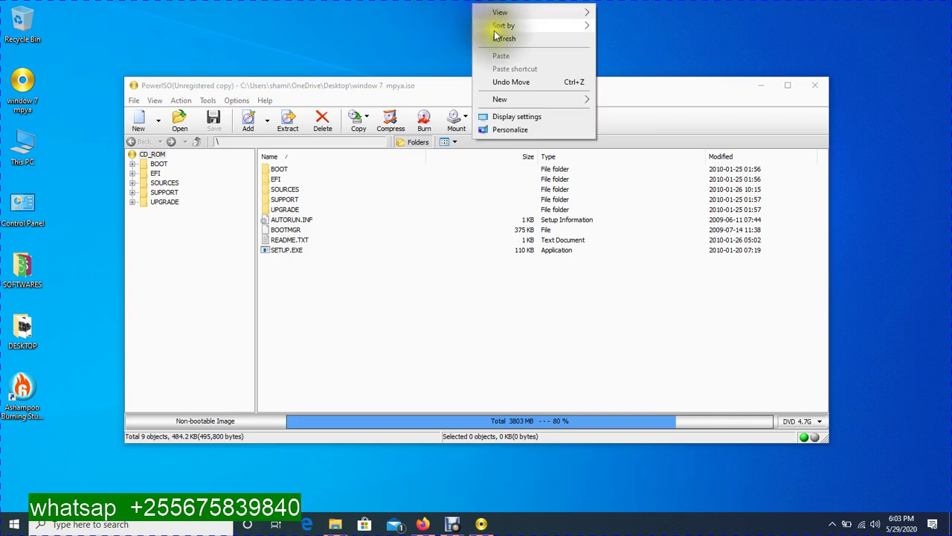
left_click(497, 37)
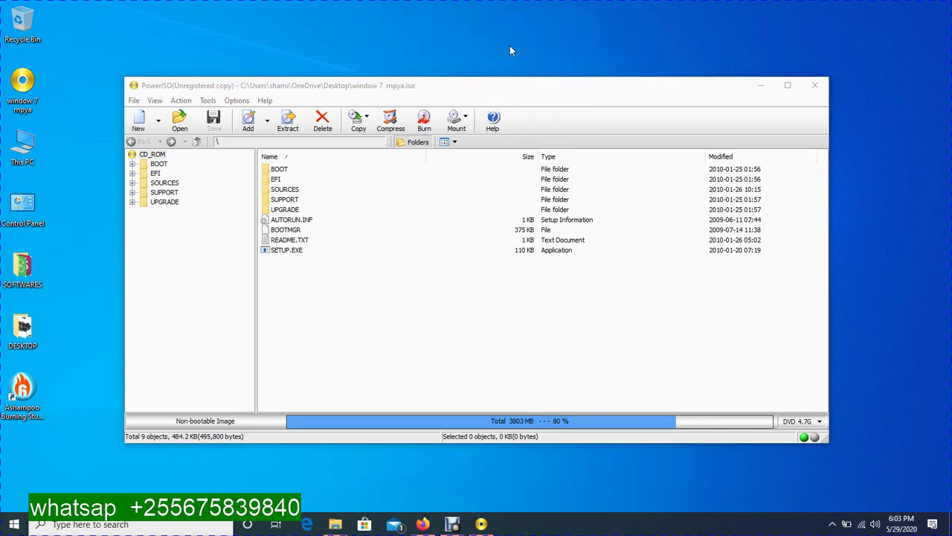